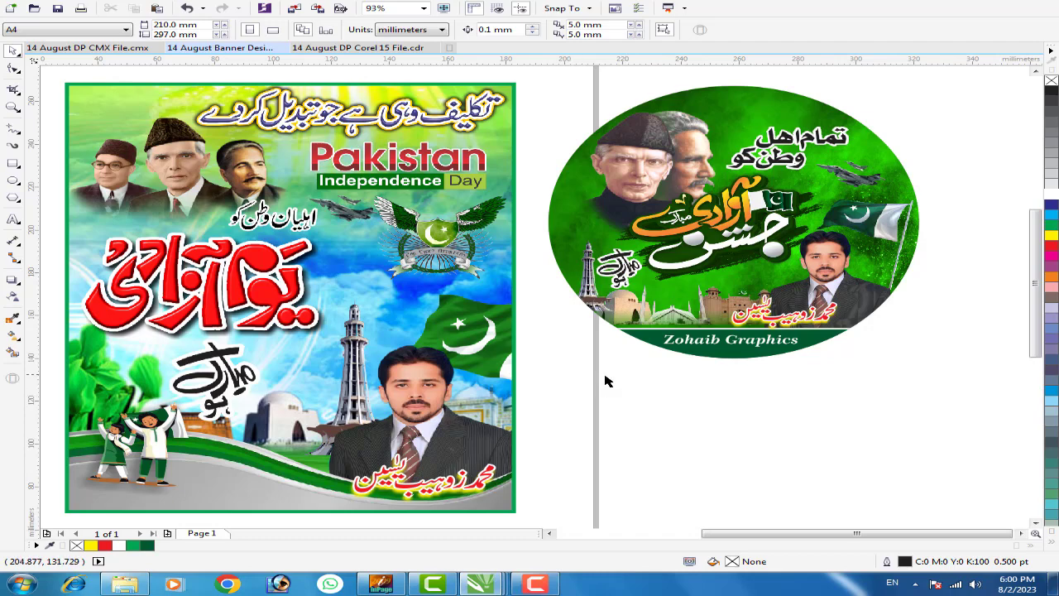
Examine the Pakistan Independence Day banner and the round green display-picture design beside it, both as a whole and close up.
scroll(606, 382, down, 2)
scroll(468, 381, up, 3)
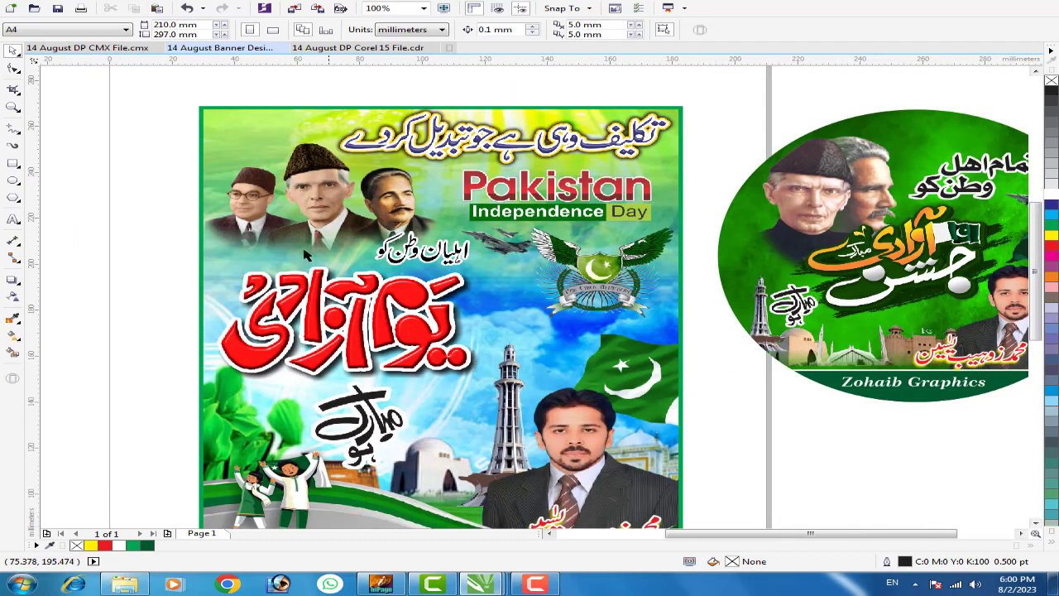
scroll(315, 235, down, 2)
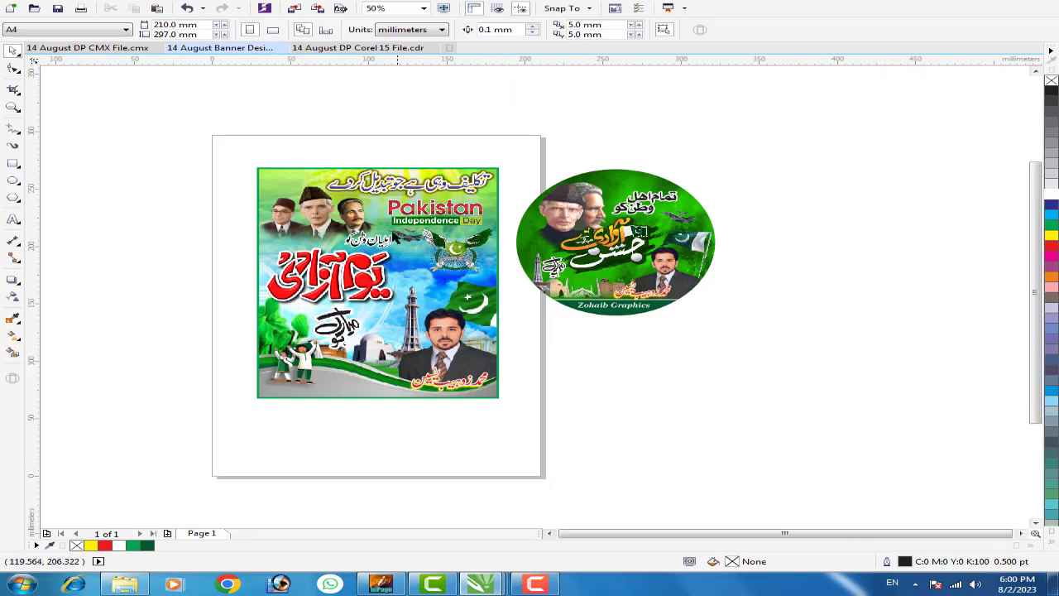
scroll(398, 235, up, 2)
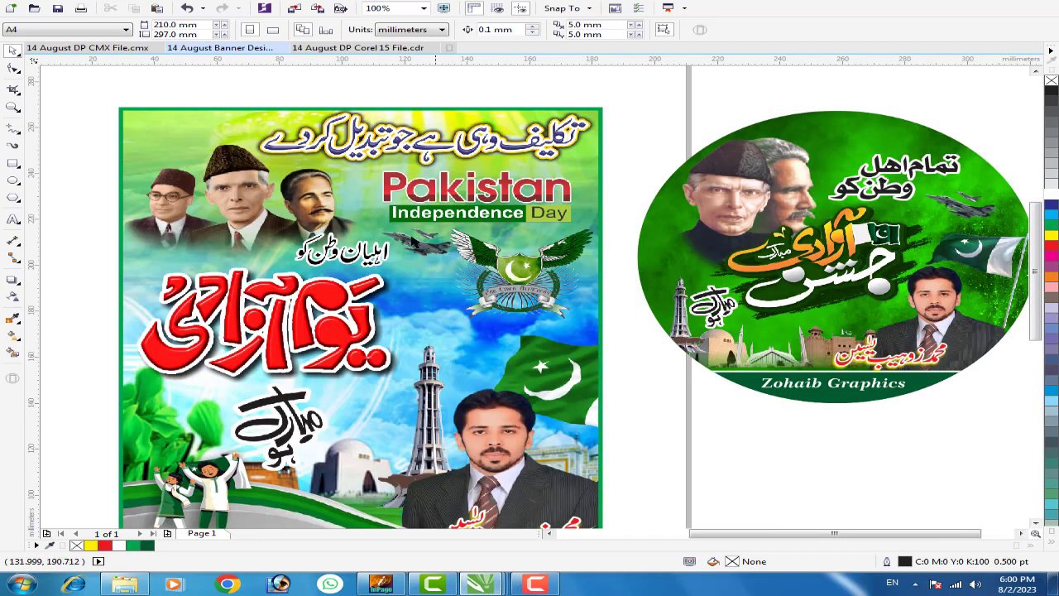
scroll(401, 198, down, 2)
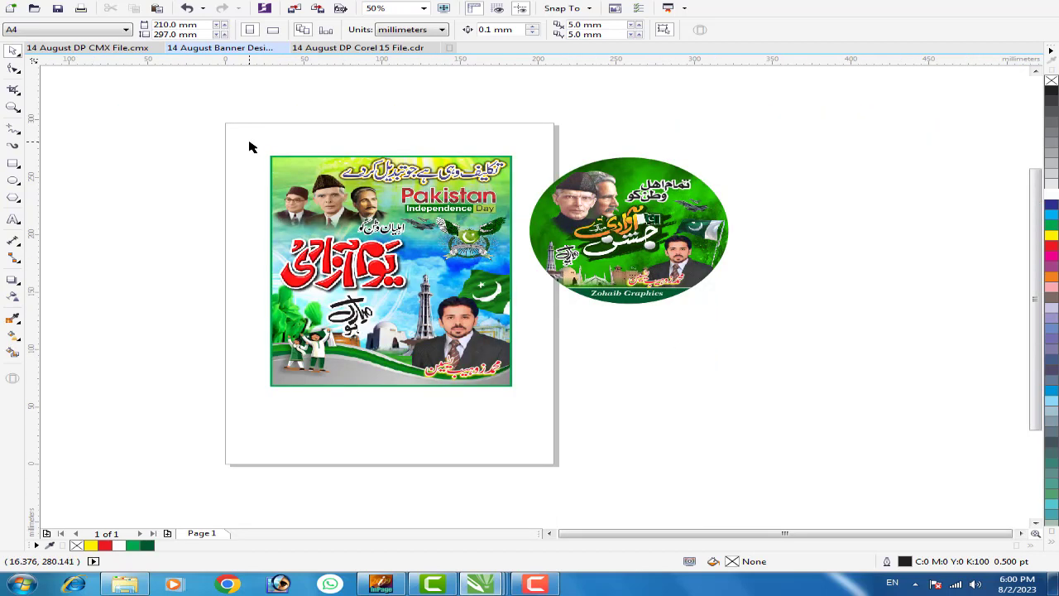
drag(250, 142, 541, 413)
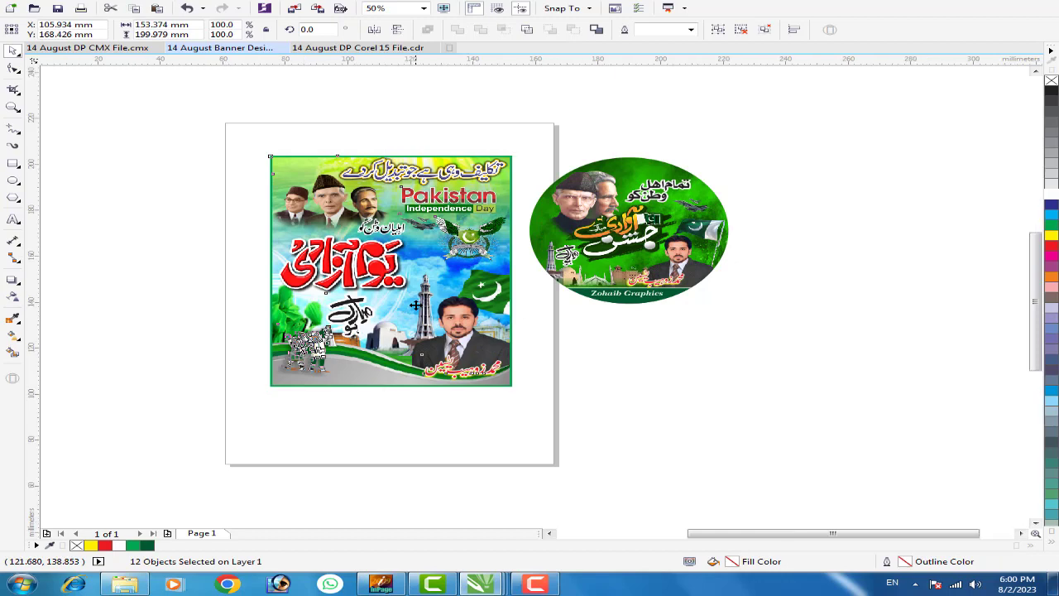
scroll(417, 304, up, 2)
click(675, 356)
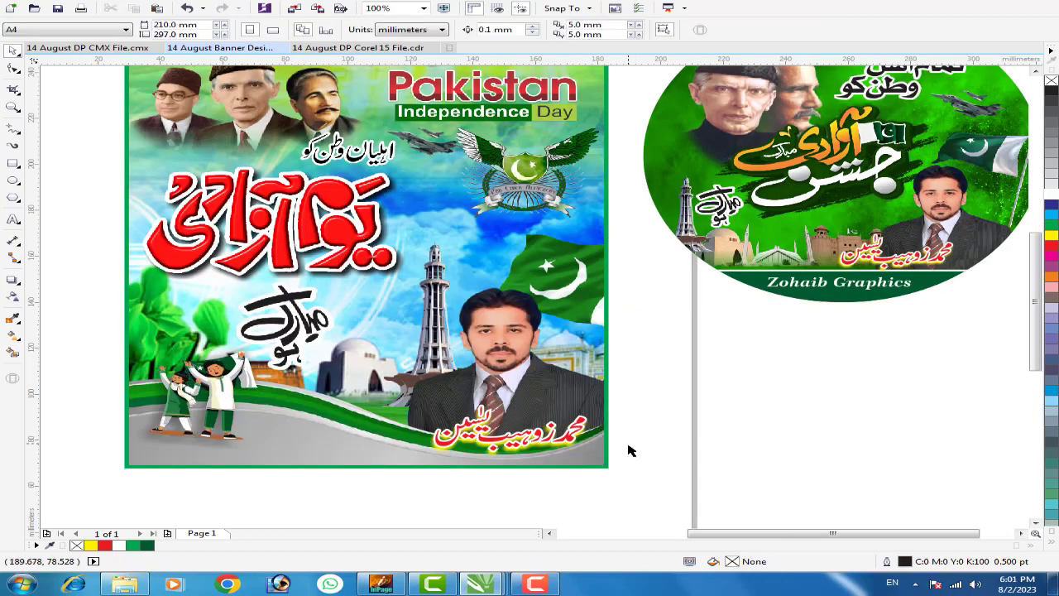
scroll(530, 468, down, 2)
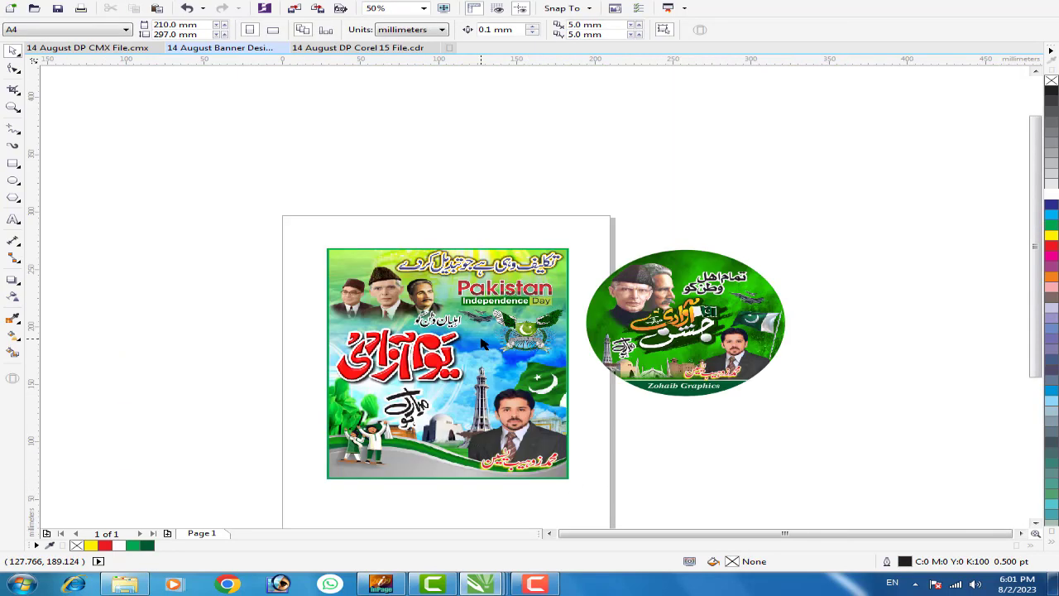
scroll(495, 456, up, 2)
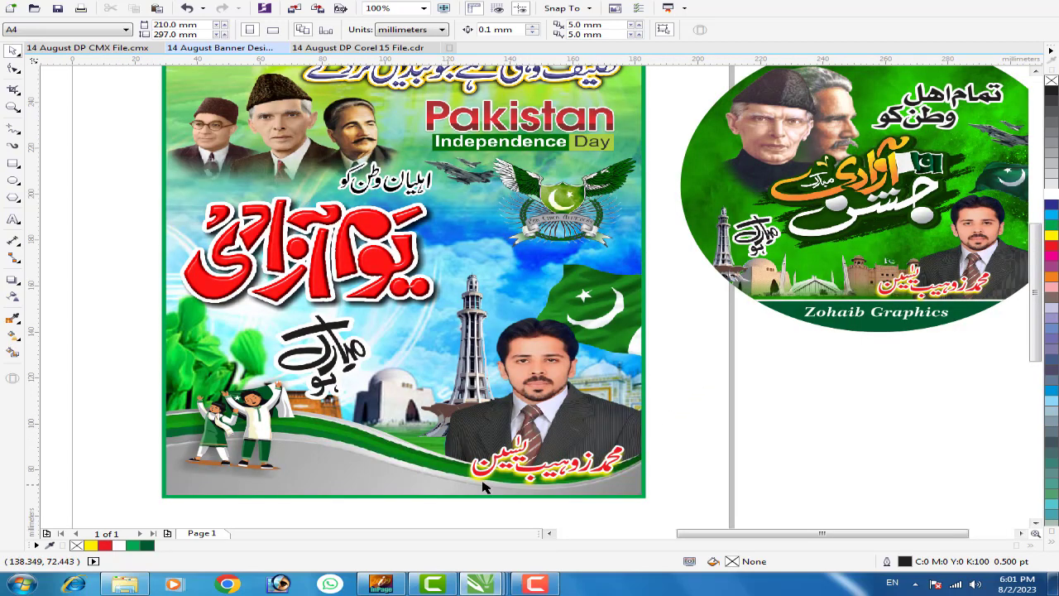
scroll(460, 473, down, 2)
scroll(497, 381, up, 2)
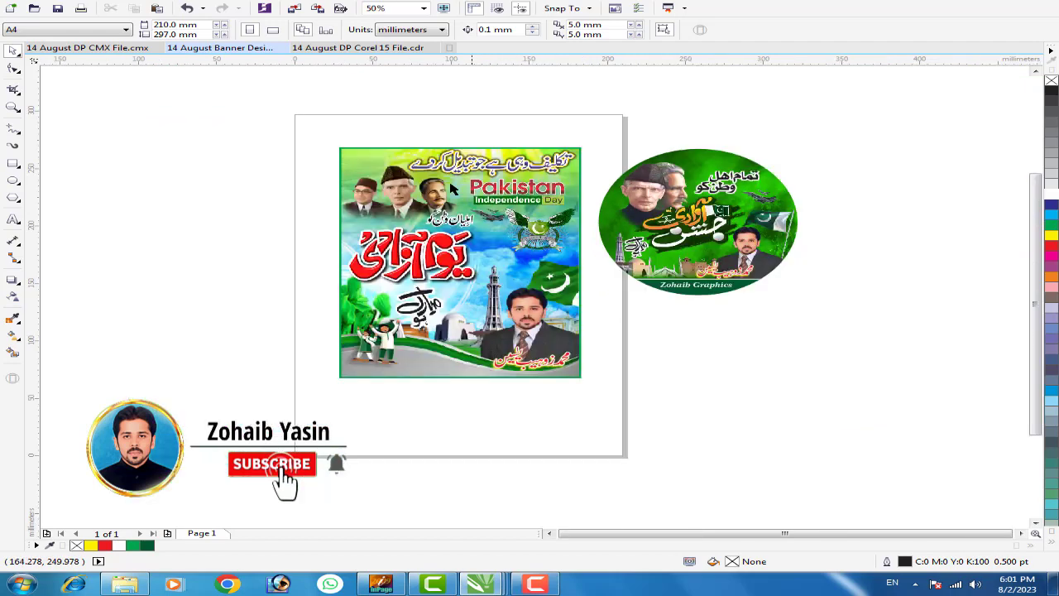
scroll(616, 175, down, 2)
scroll(444, 236, up, 2)
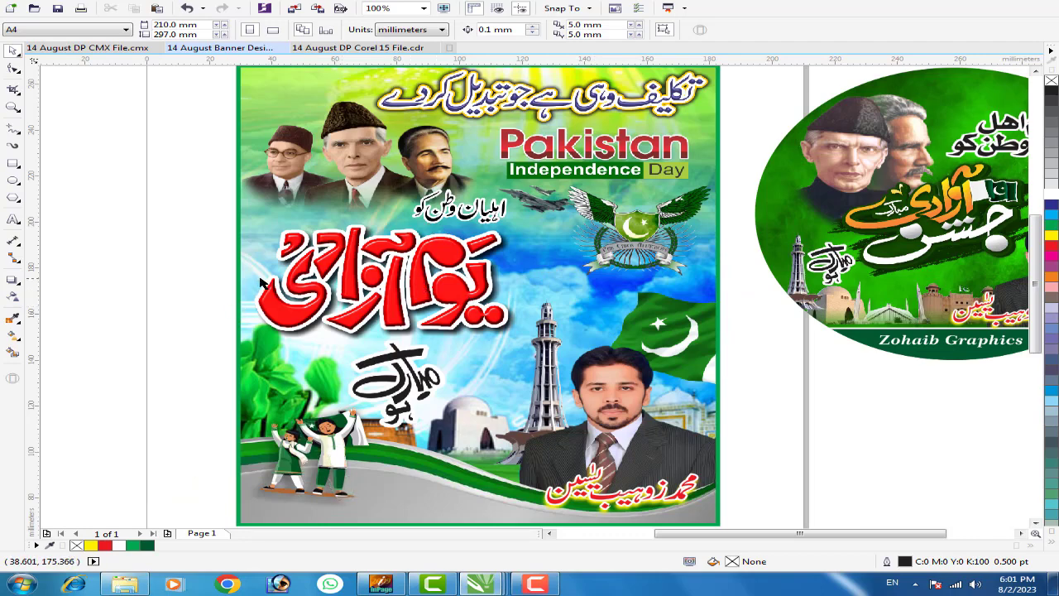
scroll(263, 284, down, 2)
scroll(627, 247, up, 2)
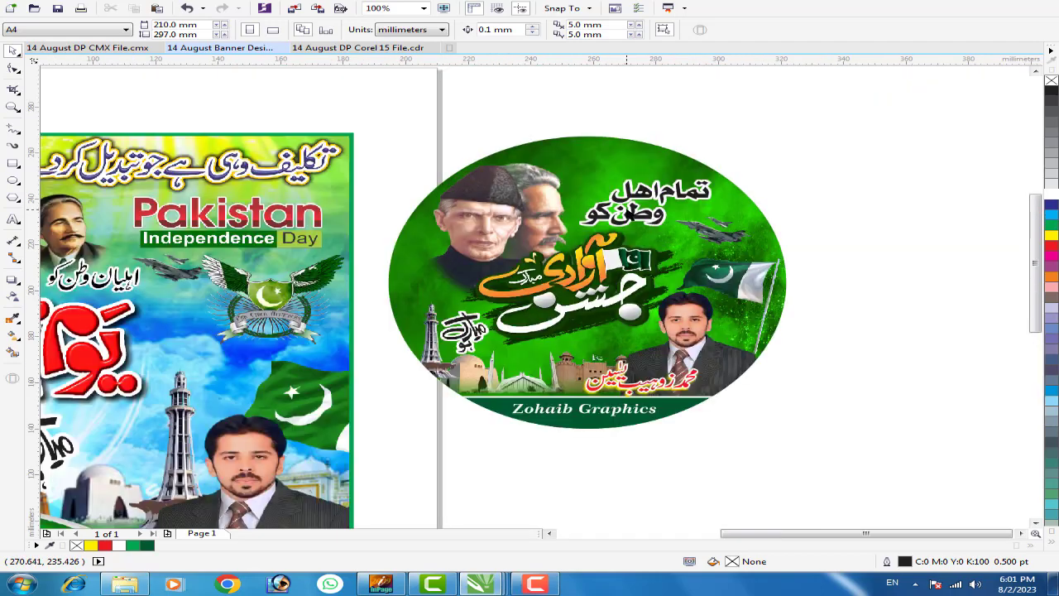
Inspect how the round design is grouped and how the banner's heading, red Urdu title and portraits exist as separate objects.
drag(874, 86, 369, 455)
scroll(843, 254, down, 1)
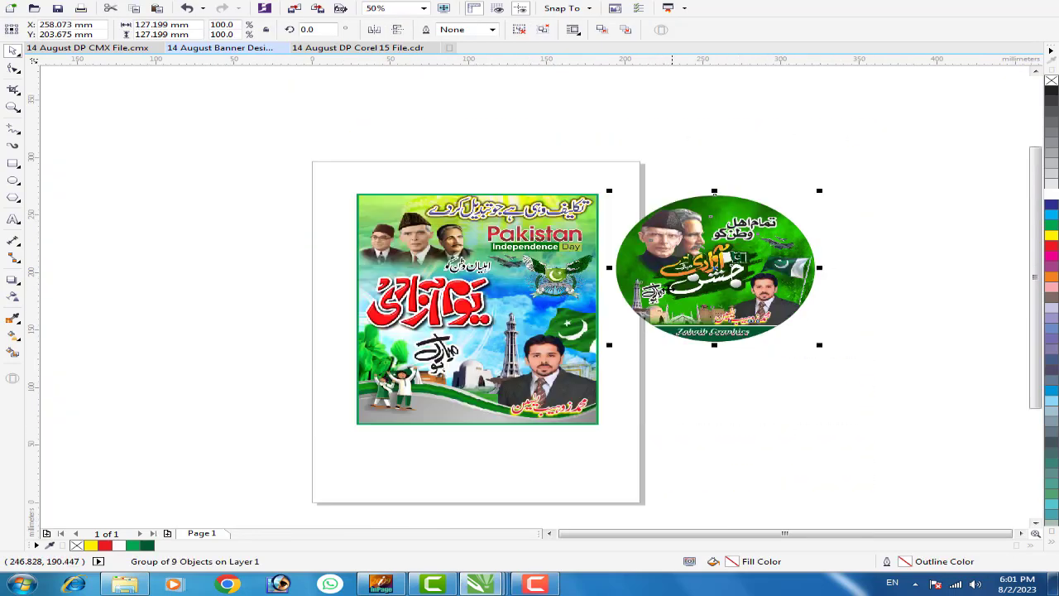
click(370, 183)
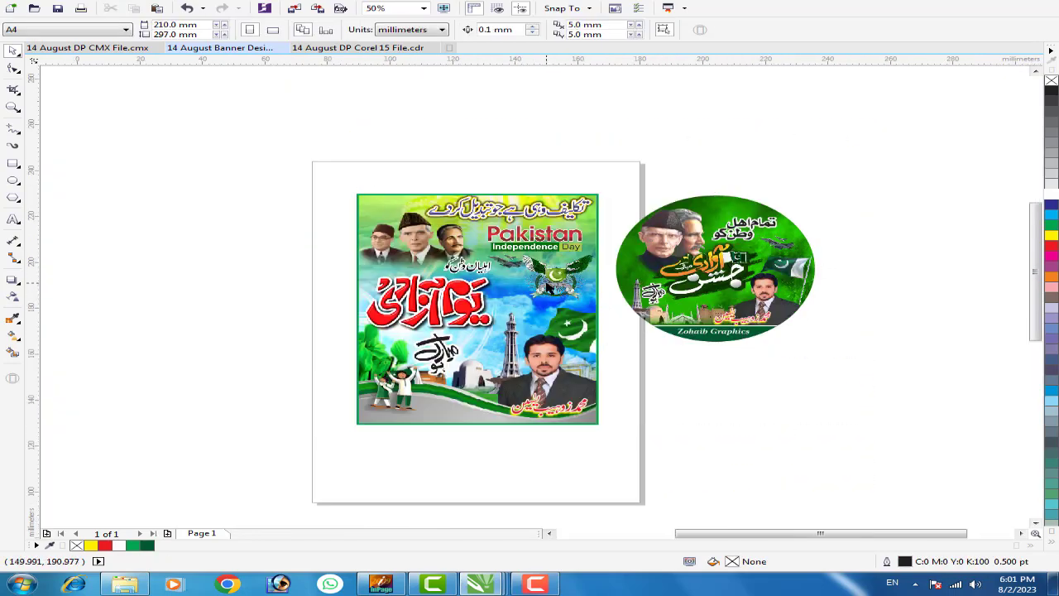
scroll(548, 286, up, 2)
click(518, 192)
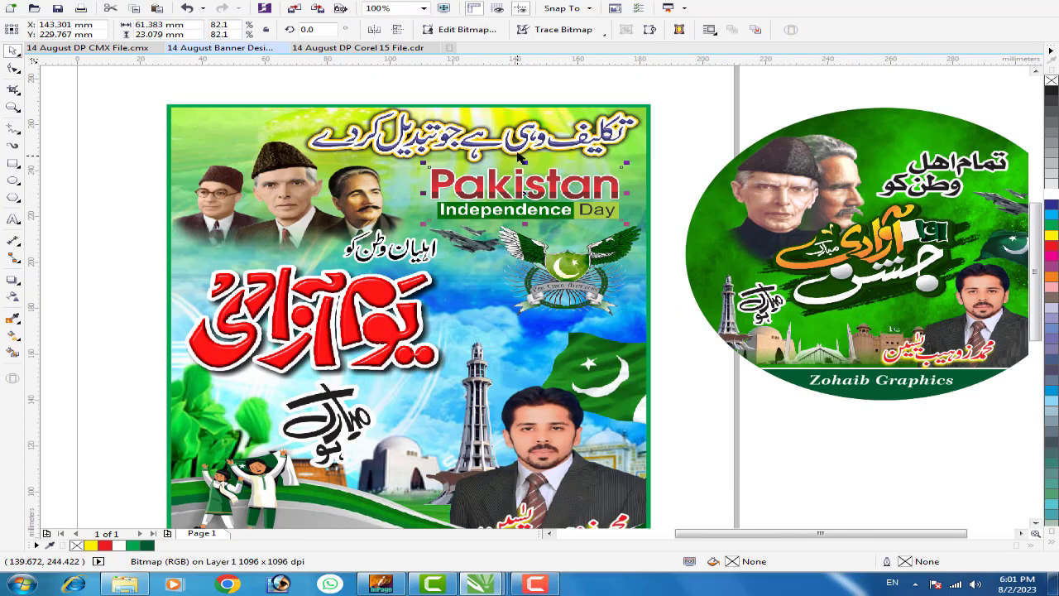
click(495, 403)
click(346, 308)
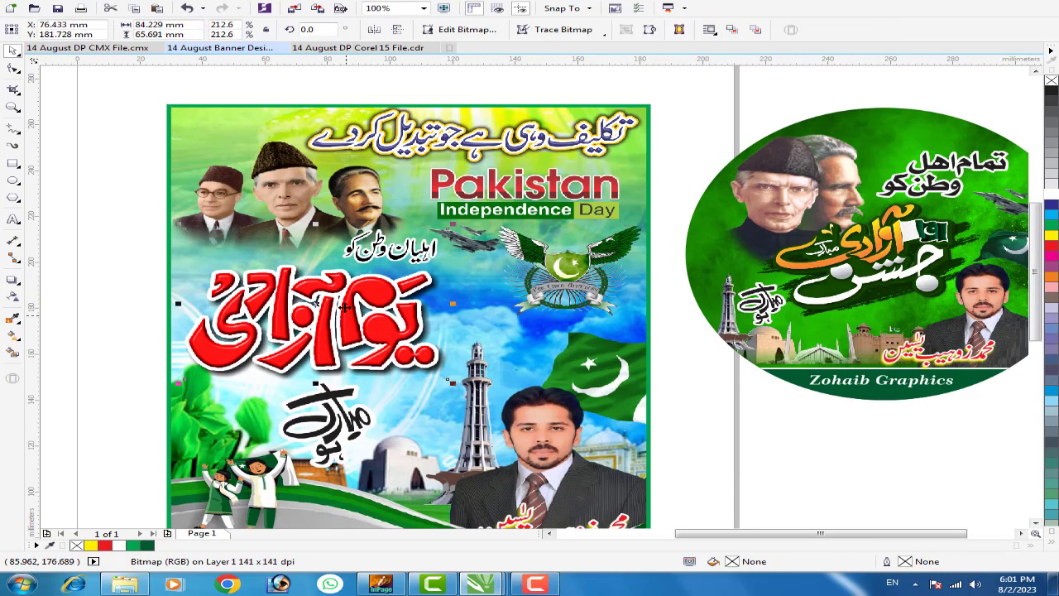
click(286, 184)
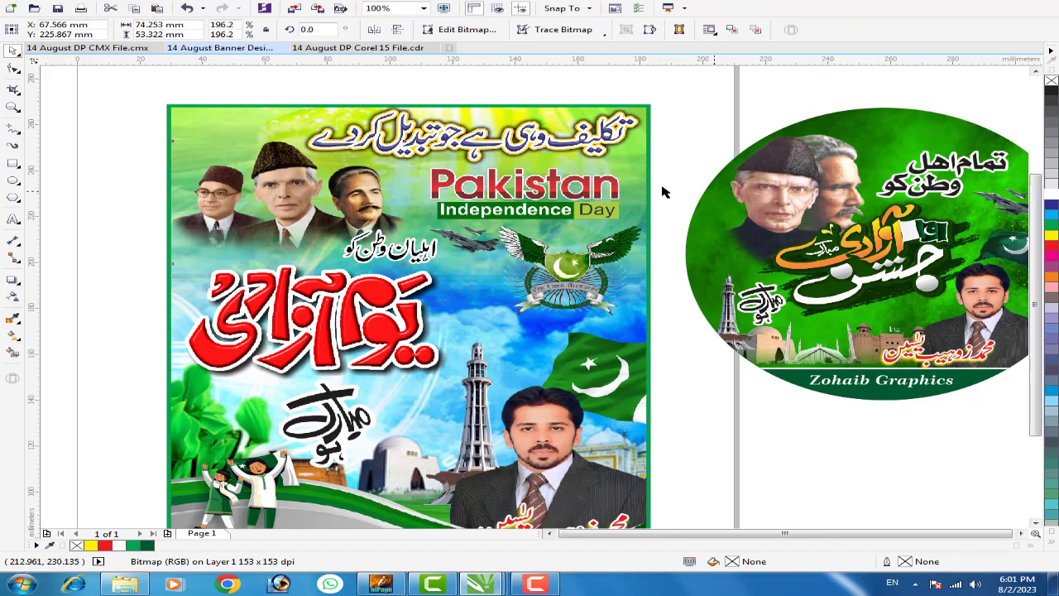
scroll(694, 188, down, 2)
click(798, 286)
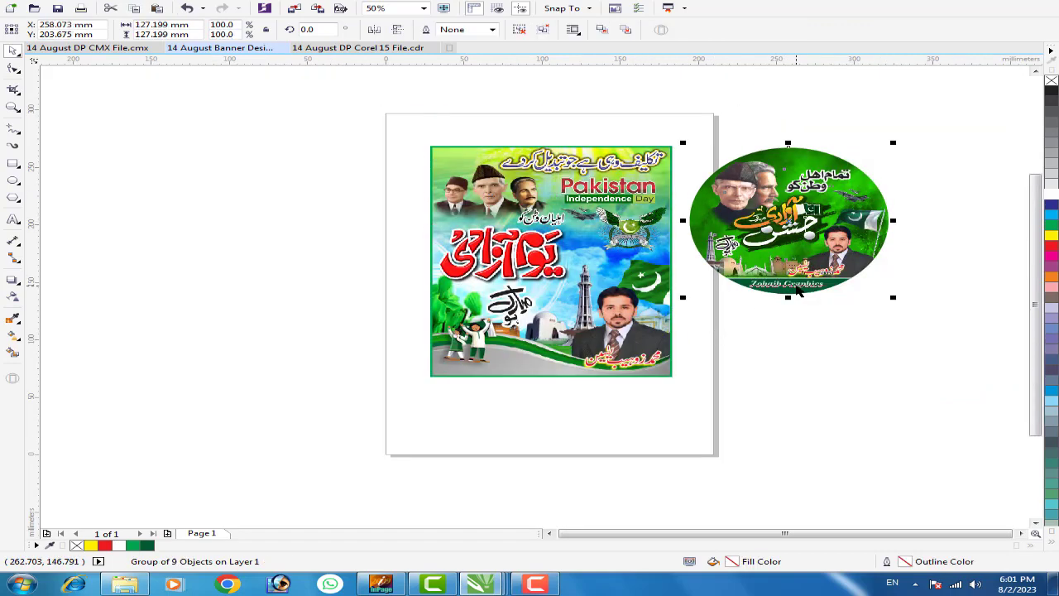
scroll(801, 285, up, 2)
click(764, 364)
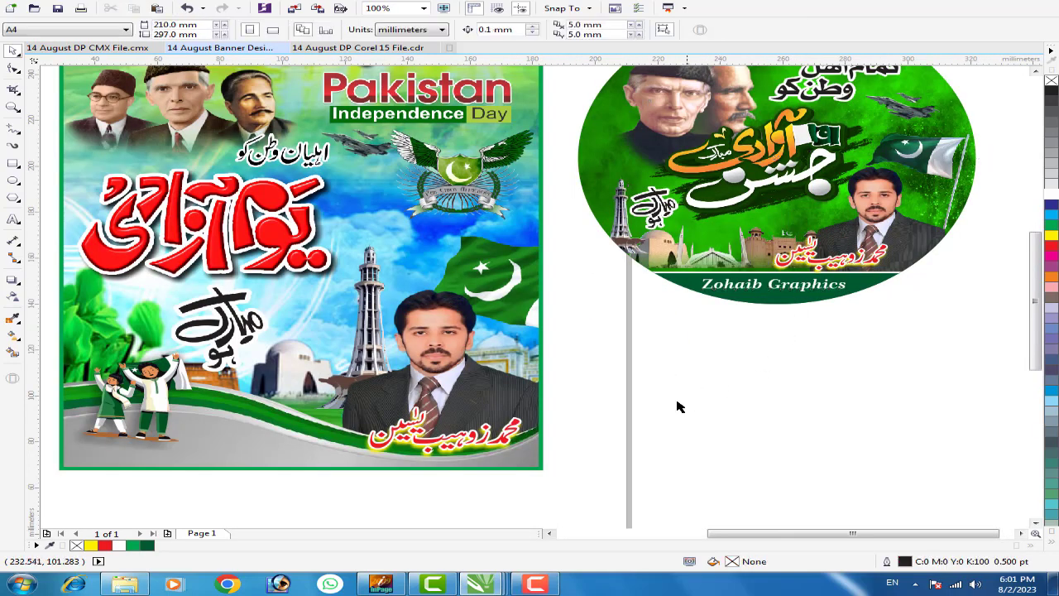
Examine the banner again and select its lower elements together to check that they are individual objects.
scroll(388, 391, down, 2)
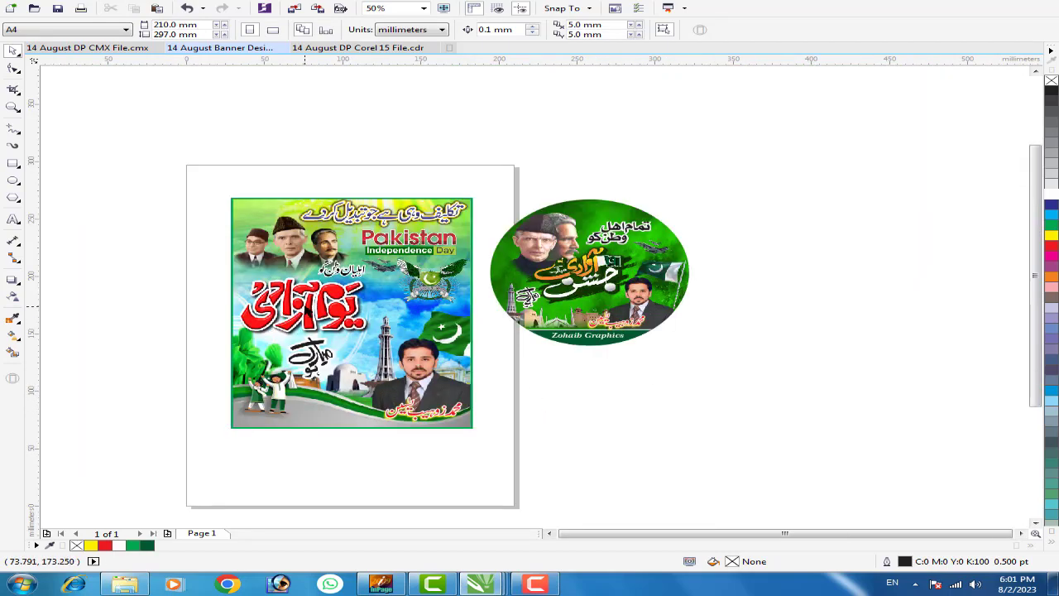
scroll(259, 310, up, 2)
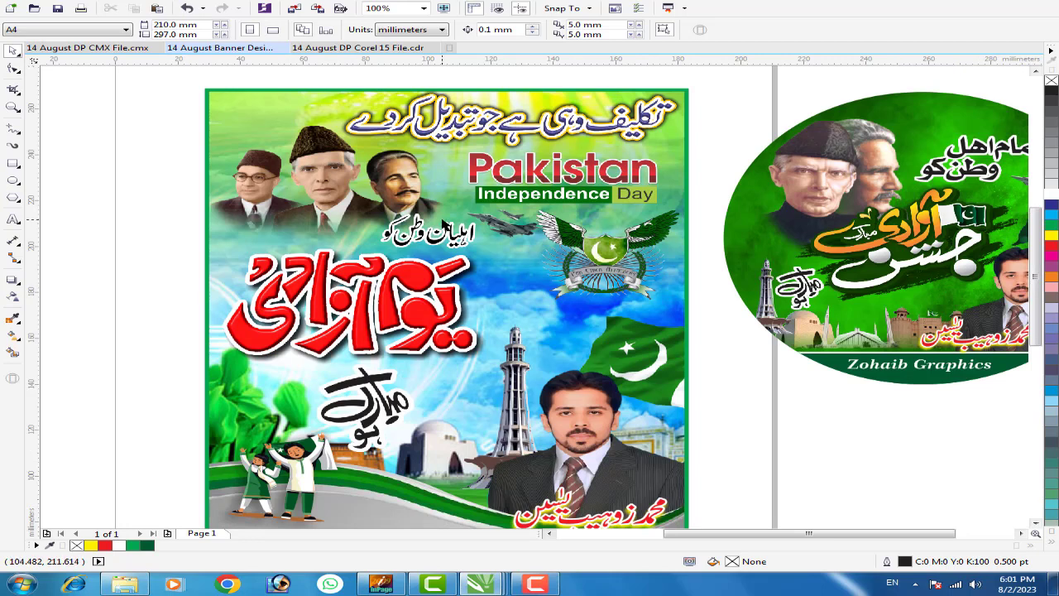
scroll(508, 207, down, 1)
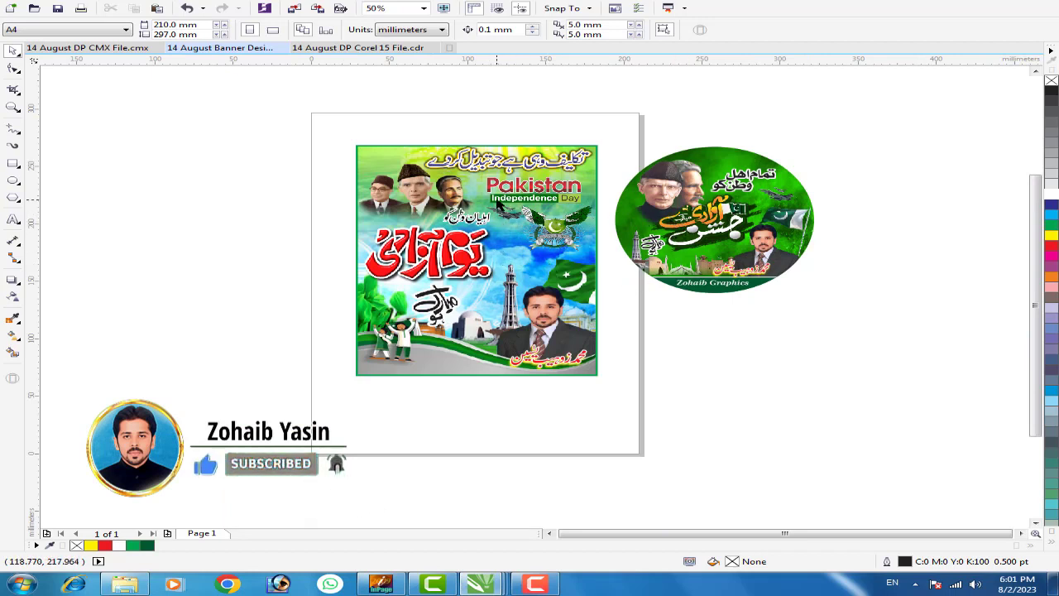
drag(283, 196, 634, 409)
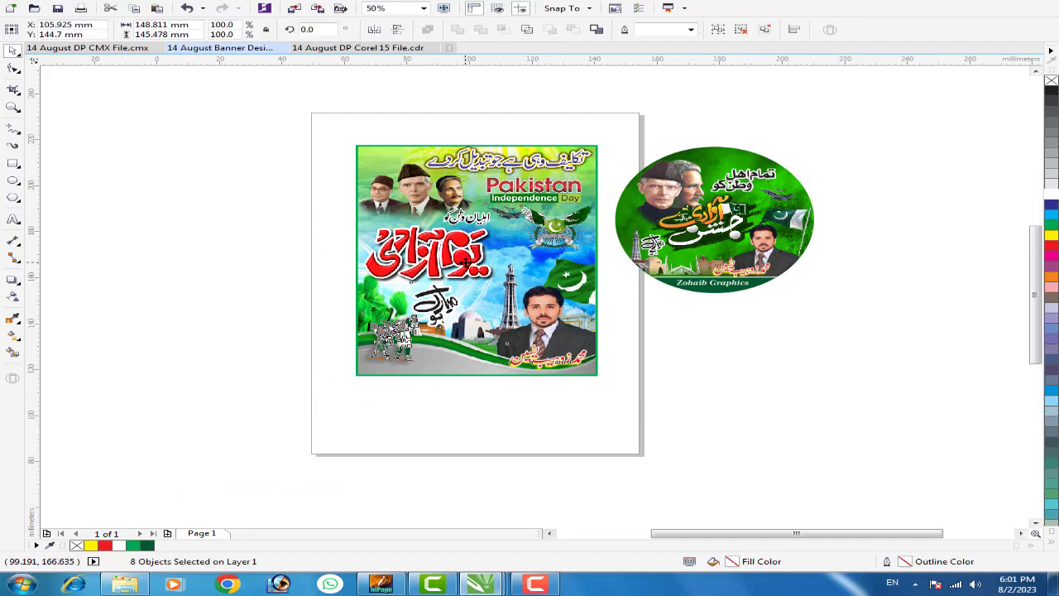
scroll(468, 265, up, 2)
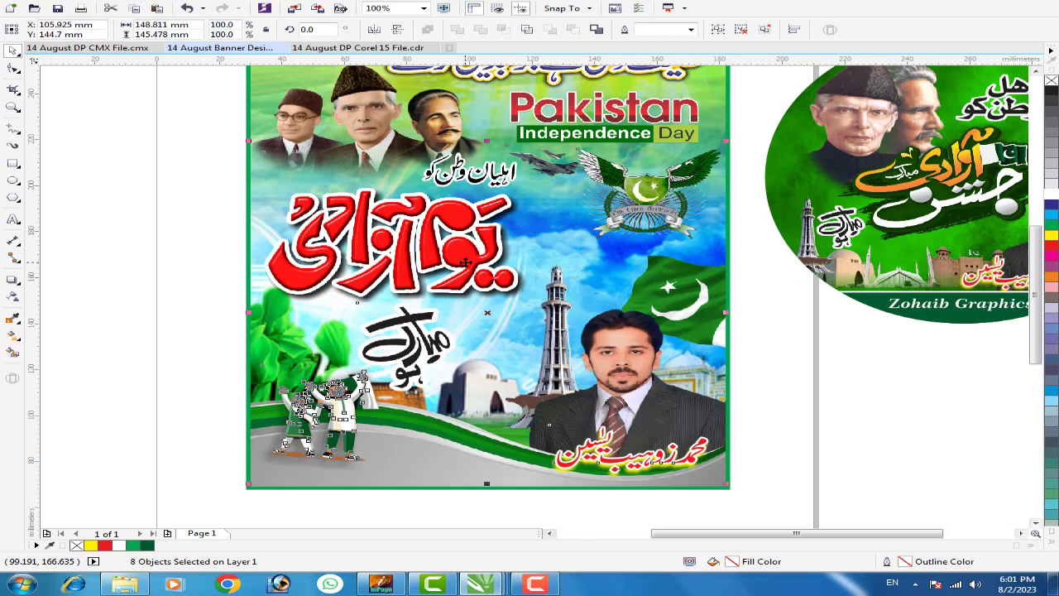
click(801, 382)
Move the flag-waving children illustration off the banner to the blank area left of the page and enlarge it to about 99 × 110 mm.
click(329, 405)
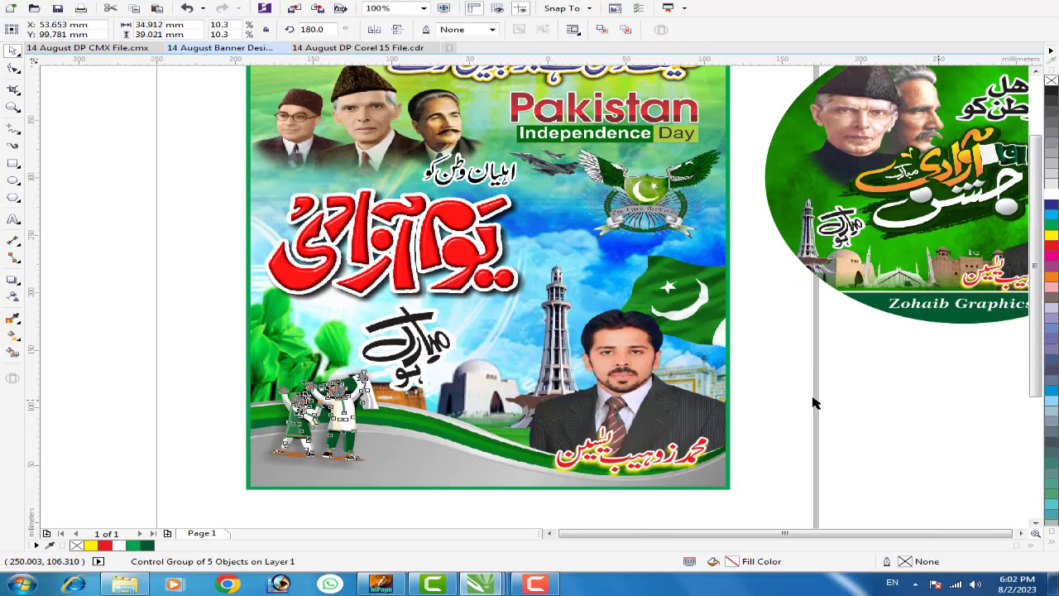
scroll(942, 402, down, 2)
drag(622, 404, 196, 389)
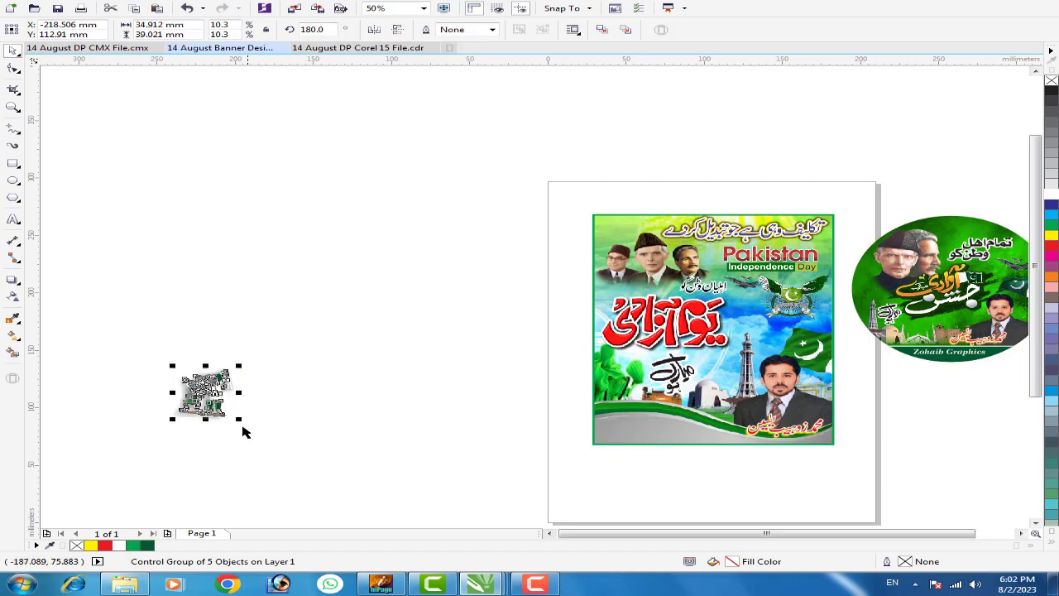
drag(243, 421, 291, 477)
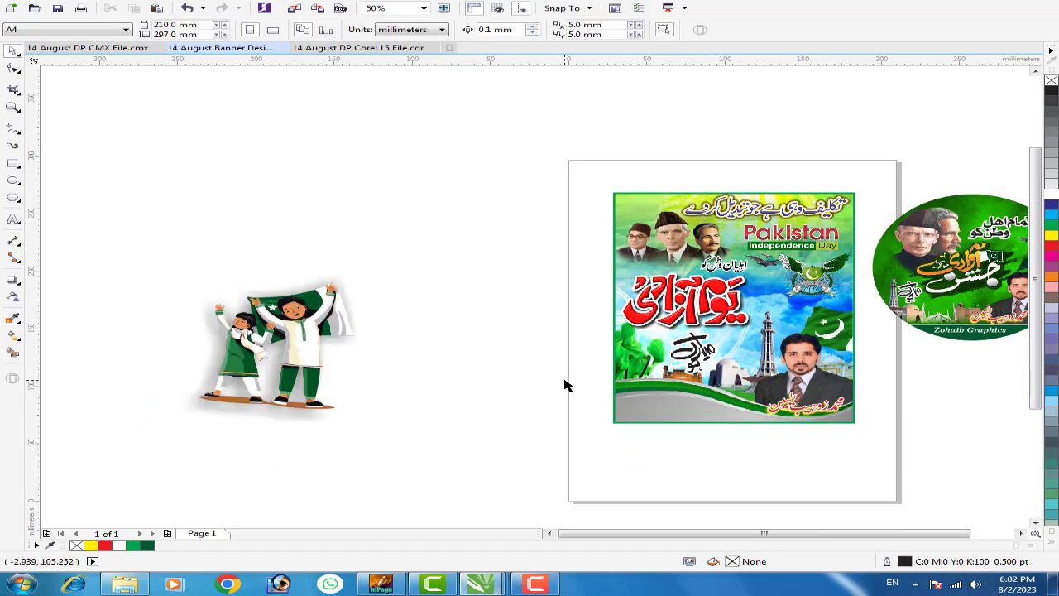
drag(283, 329, 287, 352)
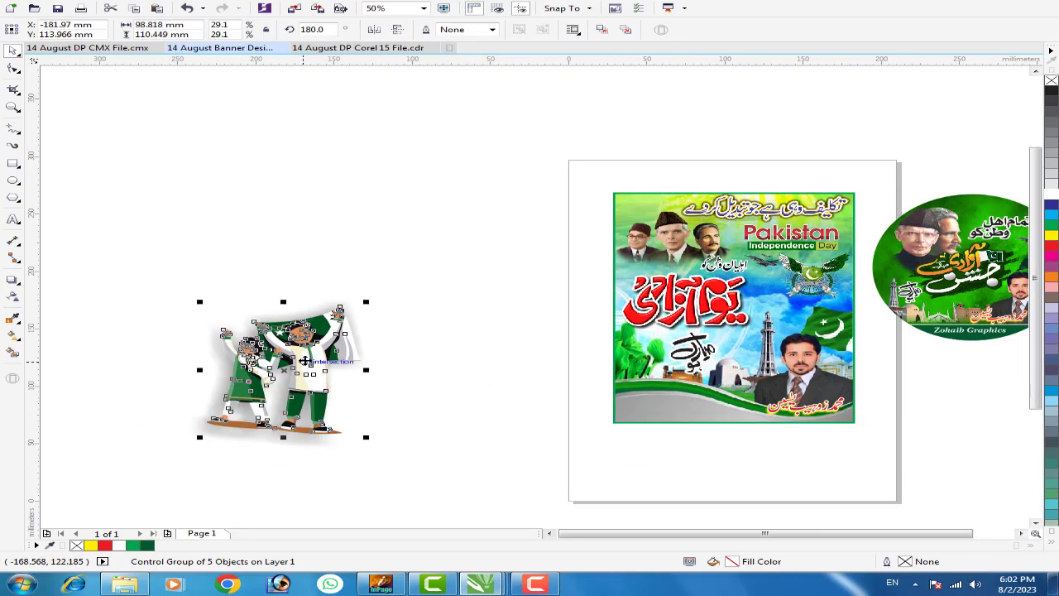
Try filling the children illustration with purple (C:20 M:80 Y:0 K:20), and undo the fill.
click(1051, 268)
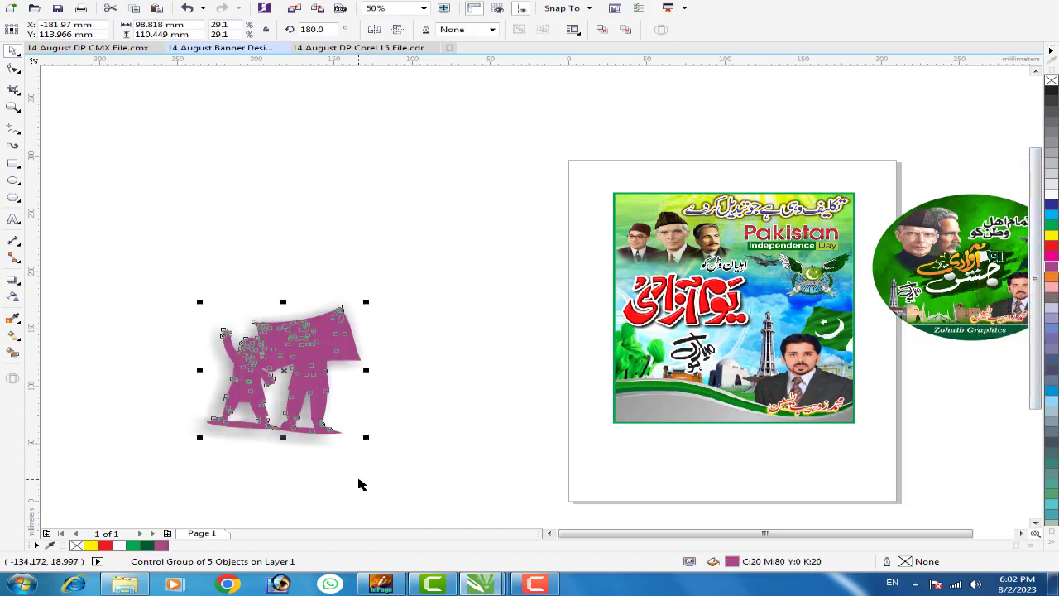
key(ctrl+z)
click(377, 436)
Reposition the enlarged children illustration slightly within the blank area left of the page, and deselect it.
drag(290, 405, 305, 399)
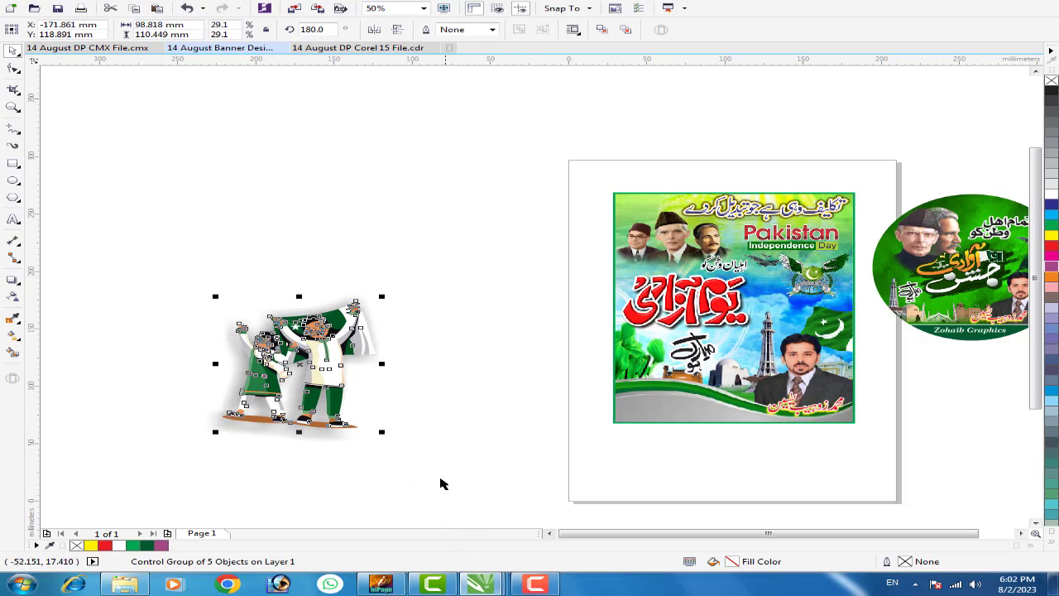
click(446, 442)
drag(308, 352, 266, 359)
click(391, 384)
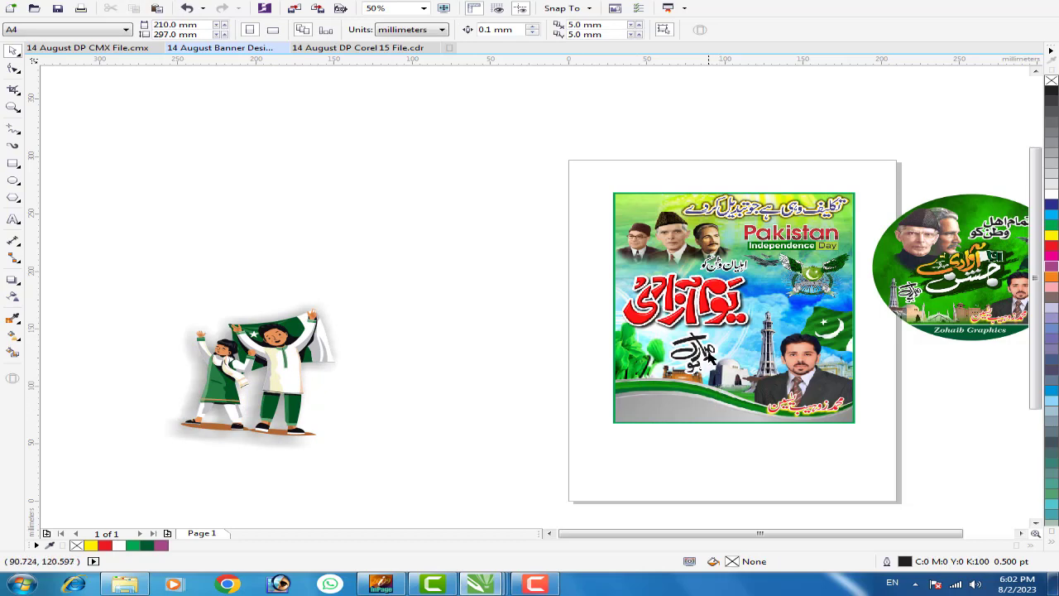
Move the red Urdu title bitmap off the banner to the blank area between the children illustration and the page, and inspect it.
scroll(709, 354, up, 2)
click(692, 273)
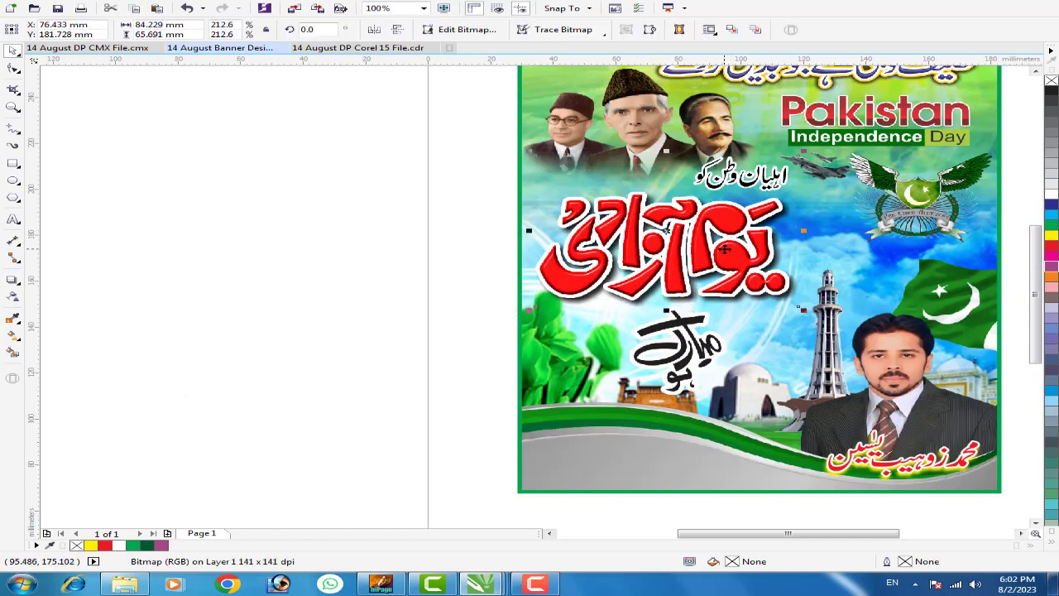
scroll(802, 268, down, 2)
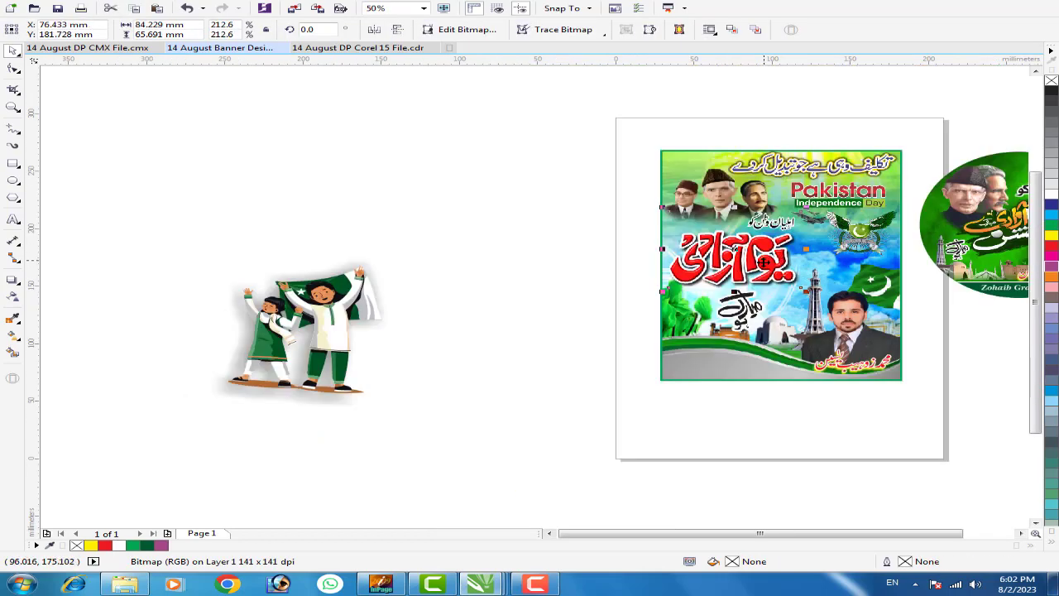
drag(771, 262, 494, 250)
scroll(495, 250, up, 1)
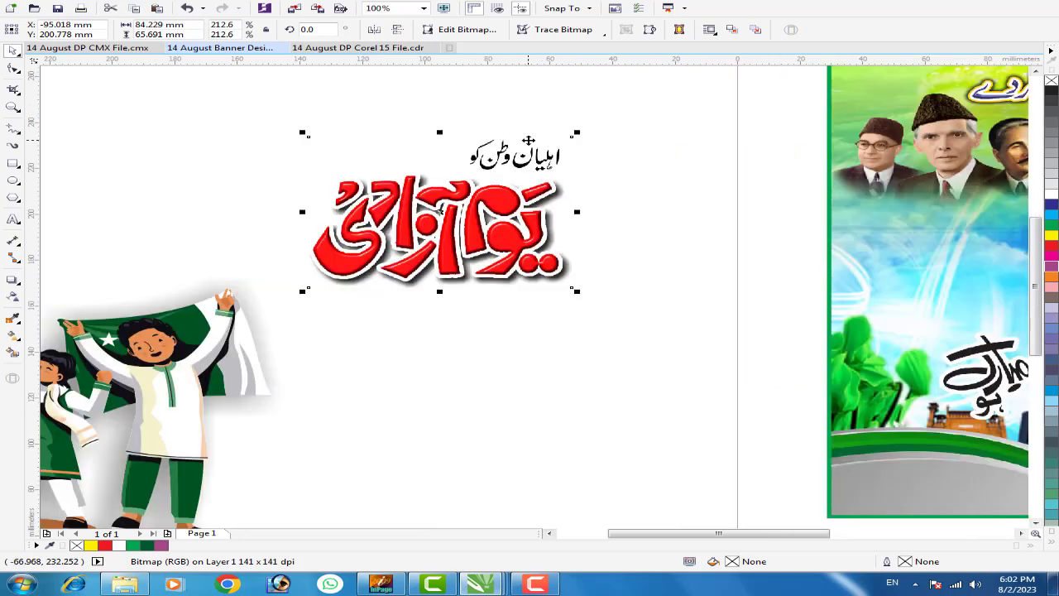
scroll(534, 174, up, 1)
scroll(534, 174, down, 1)
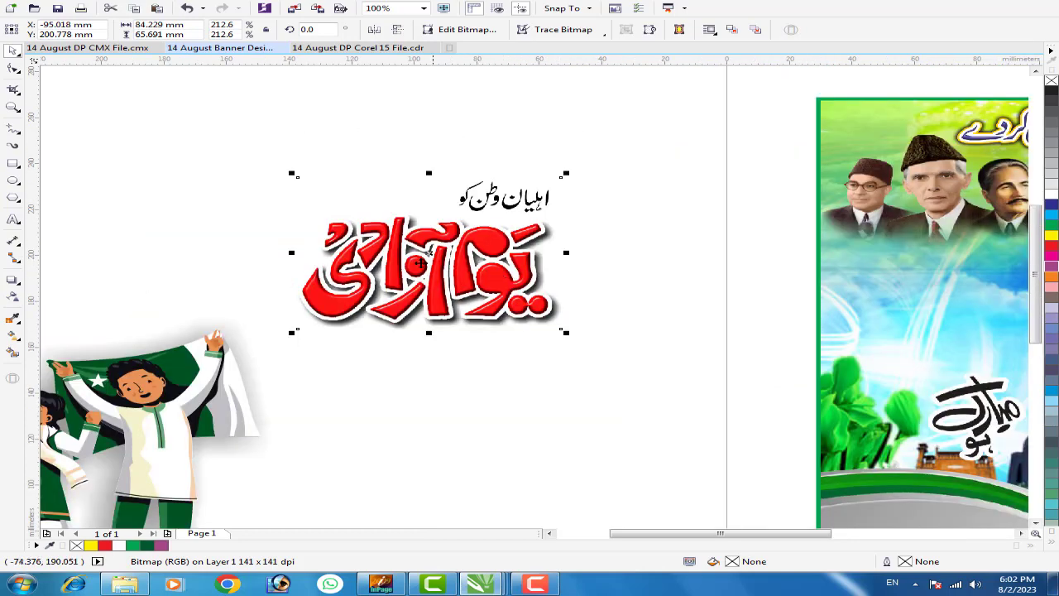
scroll(411, 285, down, 1)
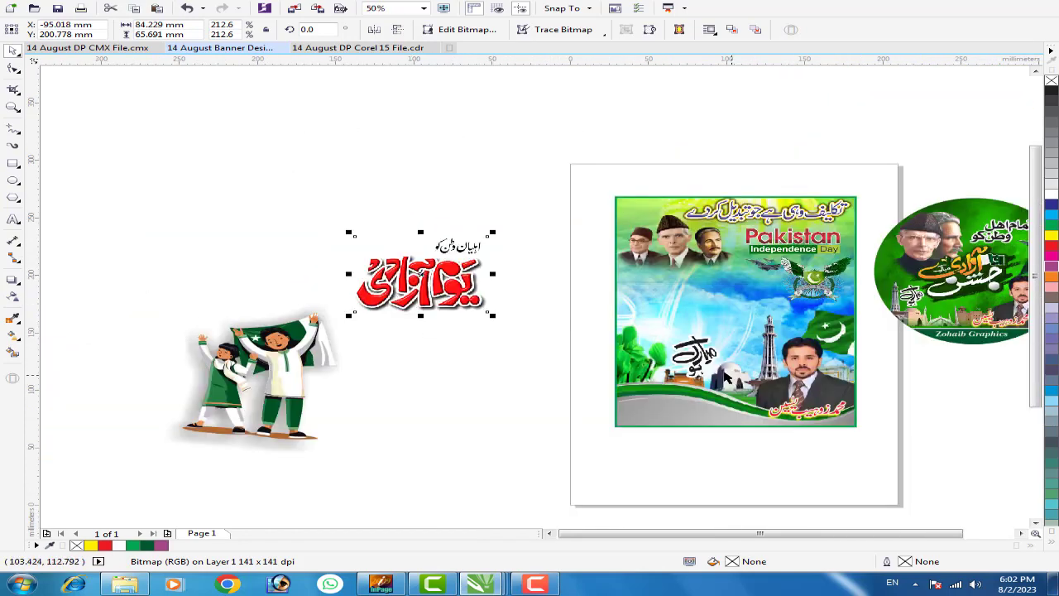
Move the black Urdu calligraphy bitmap off the banner to below the red title, enlarge it to about 36 × 44 mm, and deselect it.
click(717, 354)
drag(716, 354, 447, 341)
scroll(406, 335, up, 1)
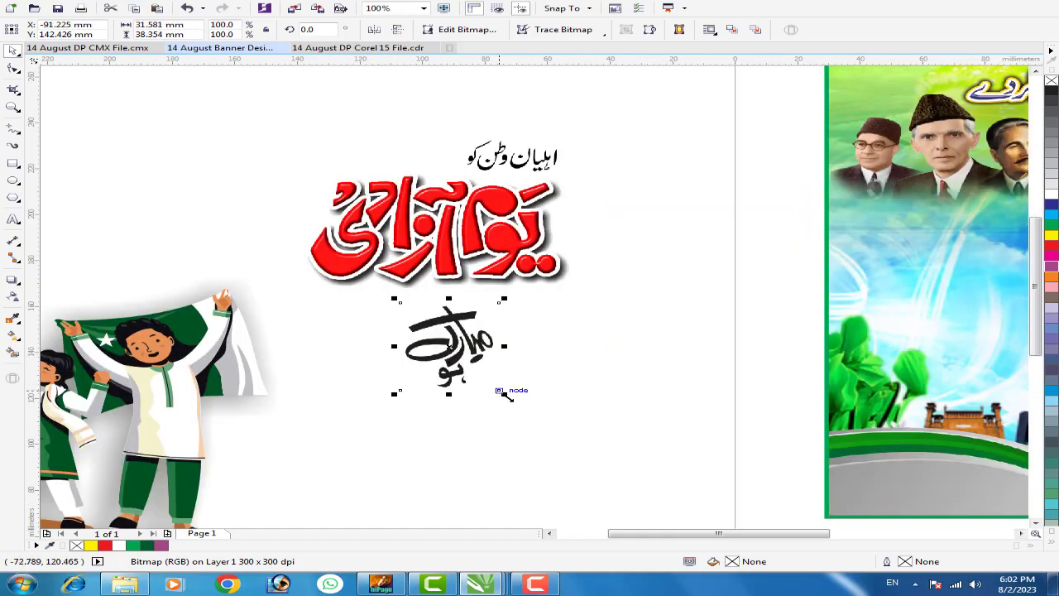
drag(503, 392, 519, 403)
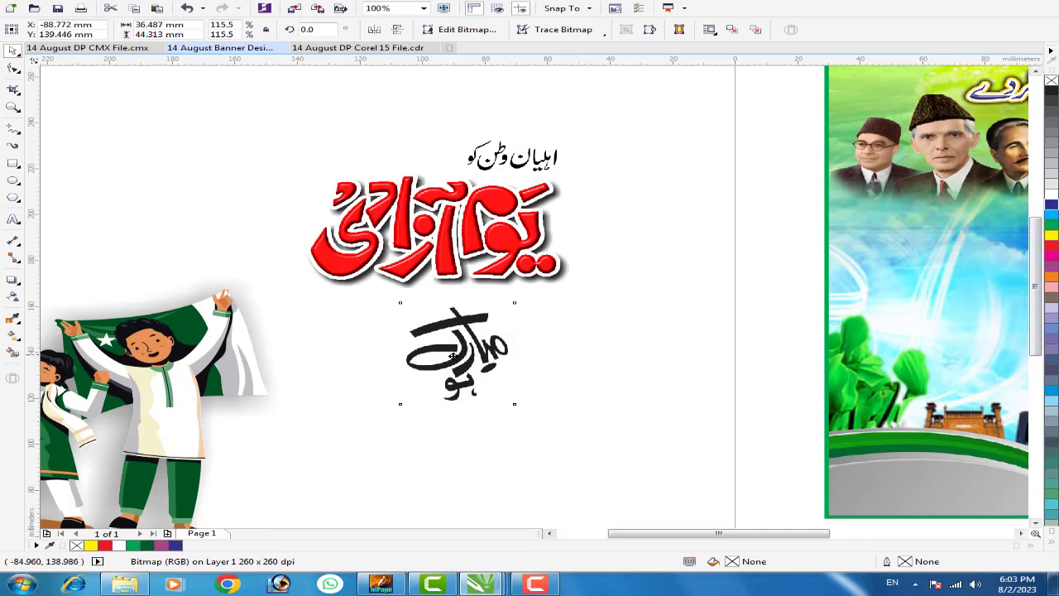
drag(455, 356, 386, 352)
click(516, 366)
scroll(315, 379, down, 2)
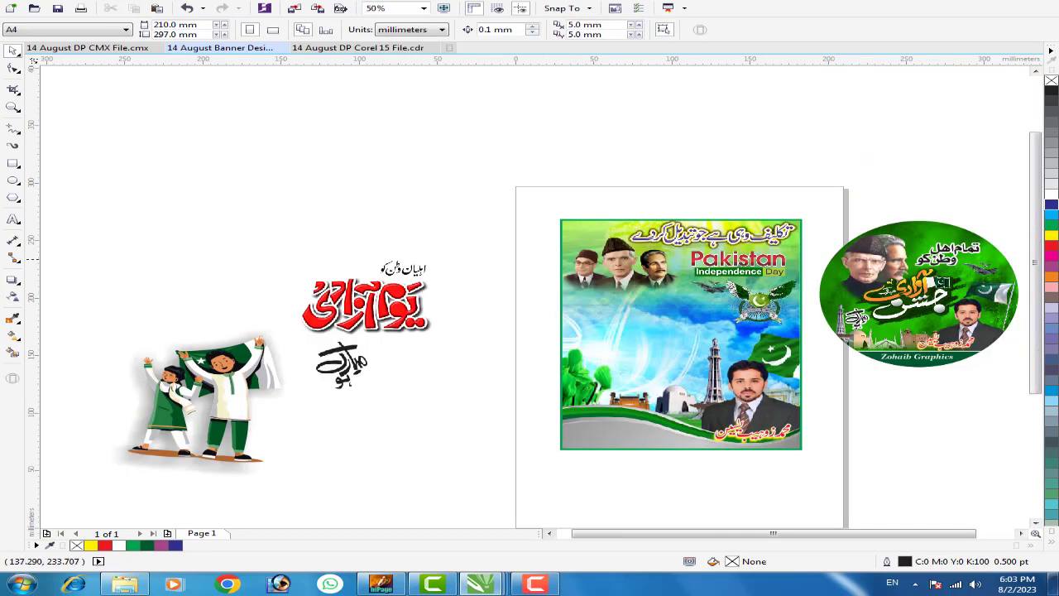
Move the bitmap of the three leaders' portraits off the banner to the page's upper-left corner, above the red title.
scroll(612, 271, up, 2)
click(637, 273)
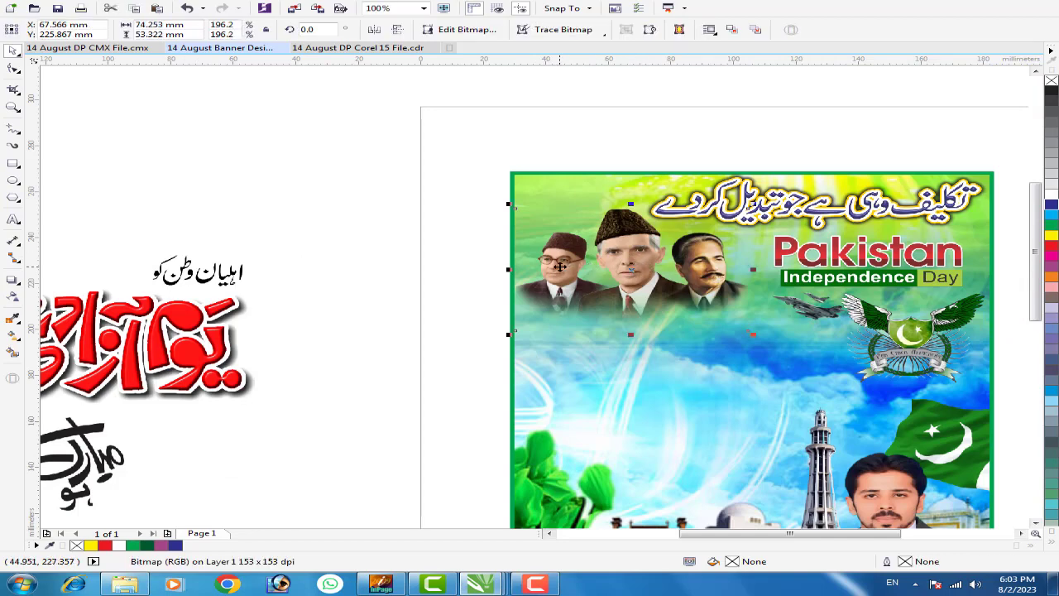
drag(643, 269, 342, 176)
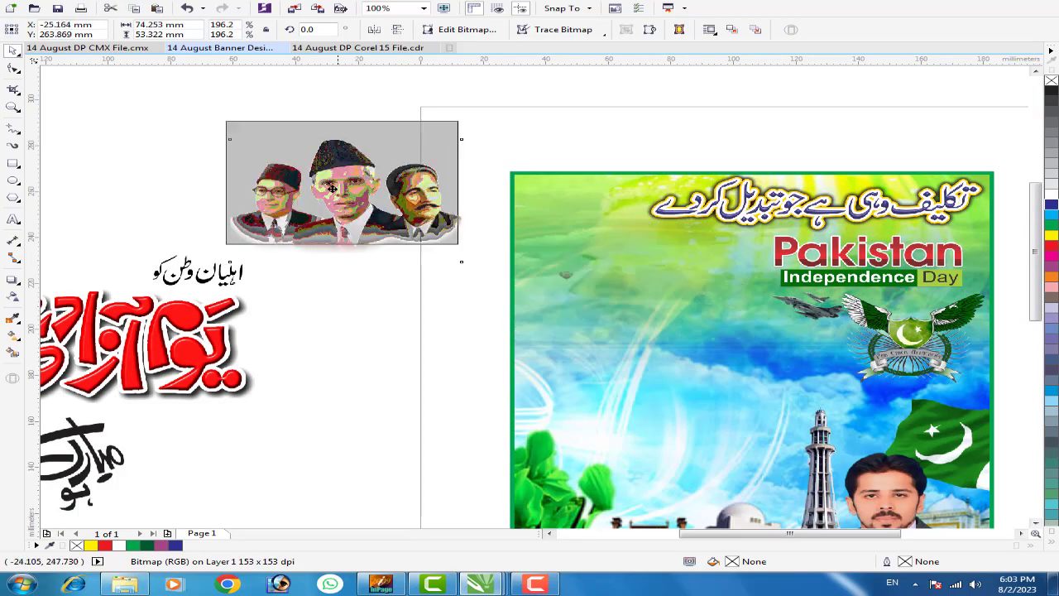
scroll(542, 229, down, 2)
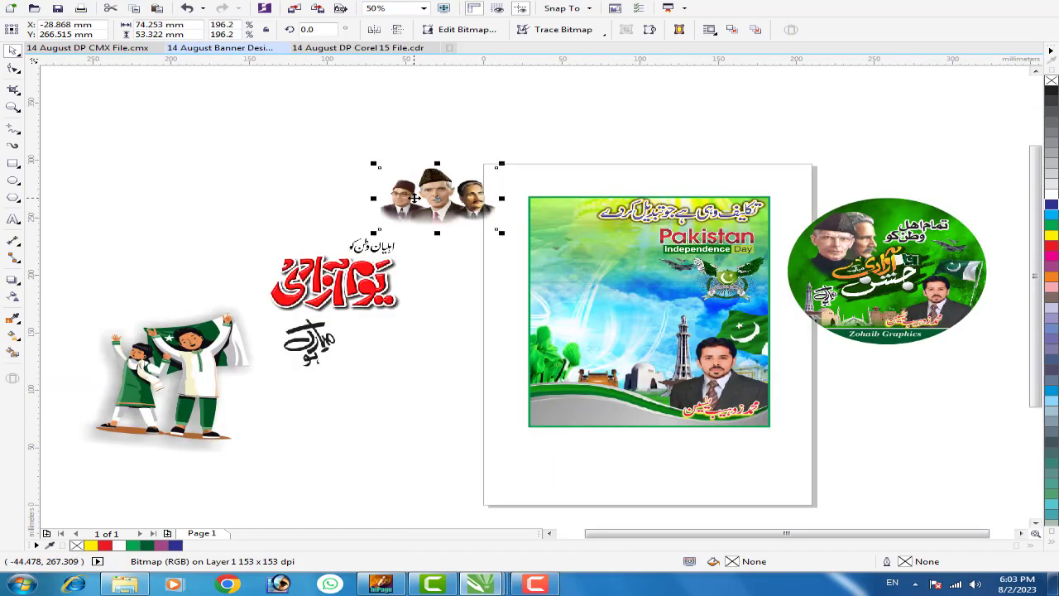
Move the outlined Urdu slogan bitmap from the top of the banner to the blank strip just above it, and deselect it.
scroll(660, 214, up, 2)
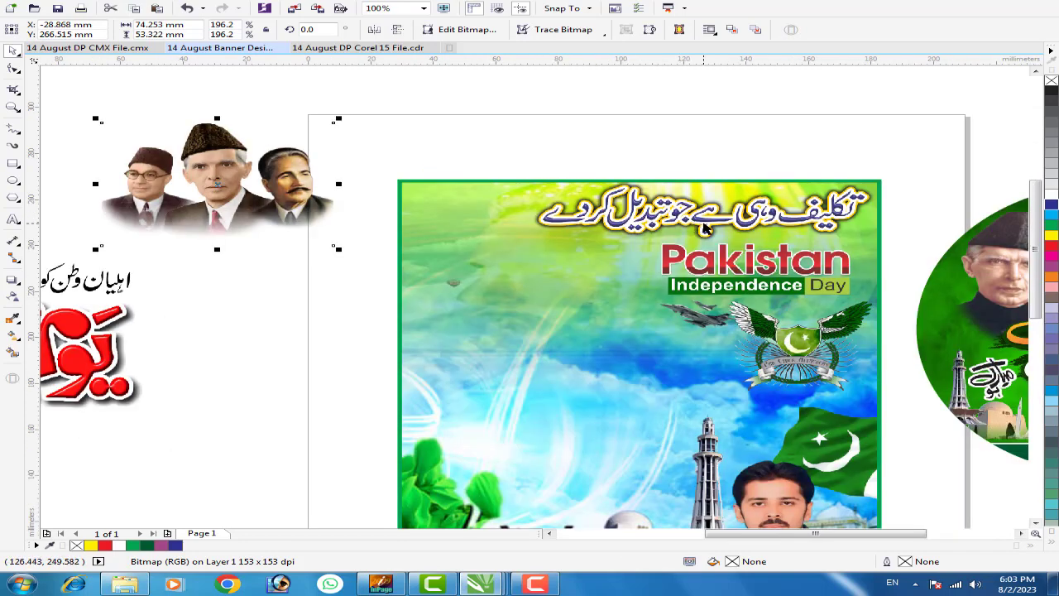
click(813, 225)
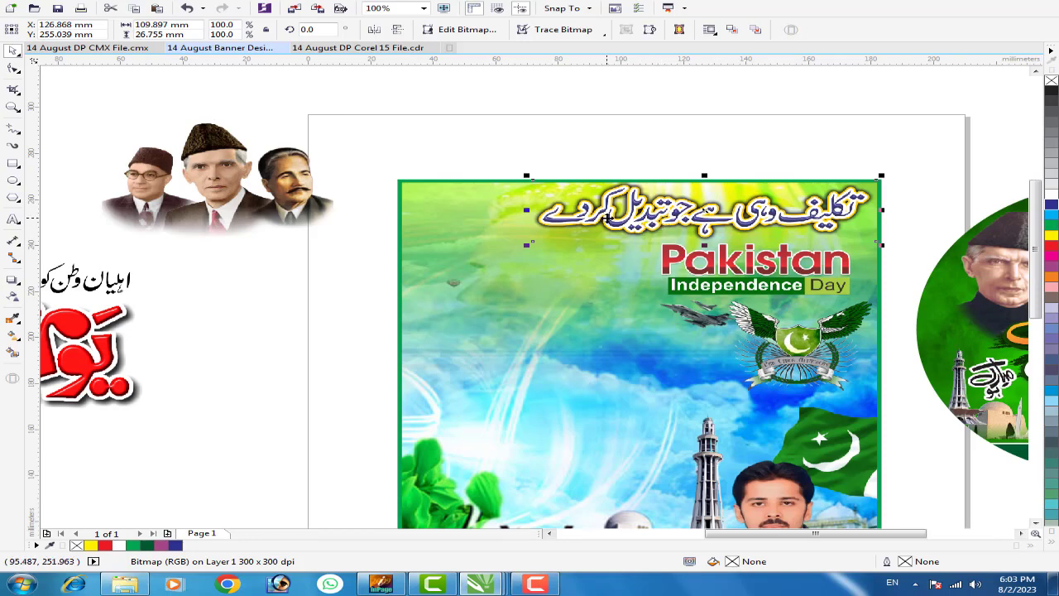
drag(571, 215, 577, 138)
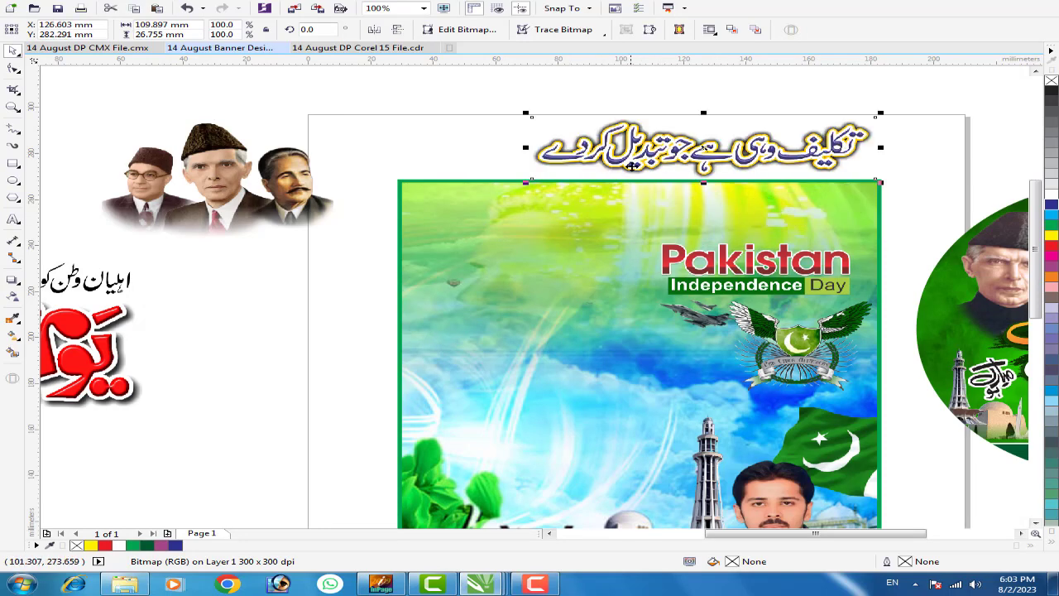
scroll(631, 167, down, 2)
click(317, 150)
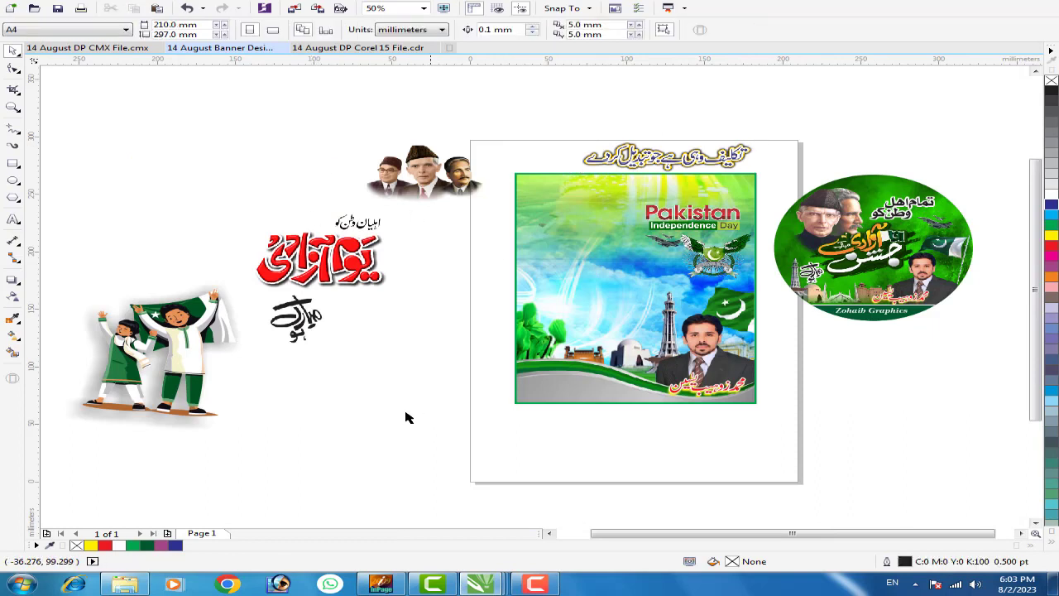
Add a first name as artistic text in Arial 24 pt in the blank area above the children illustration.
click(14, 220)
click(190, 113)
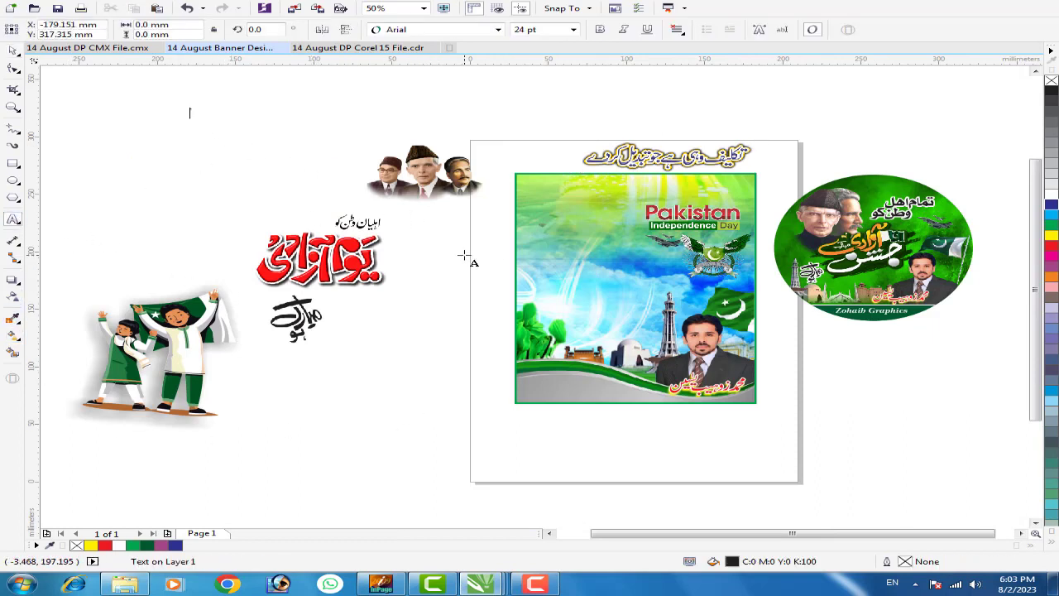
text(zohaib)
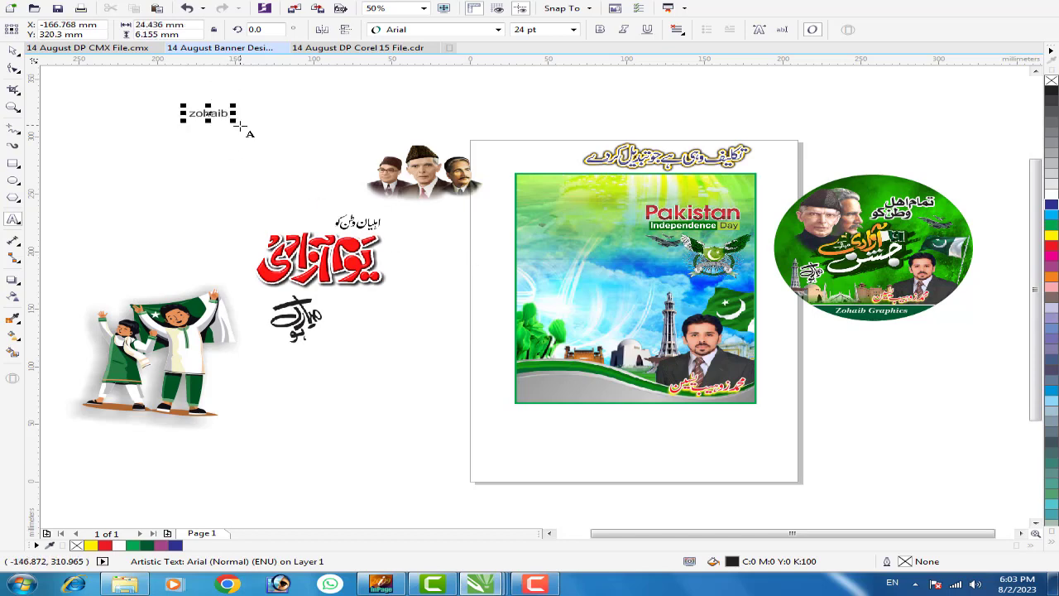
scroll(185, 99, up, 5)
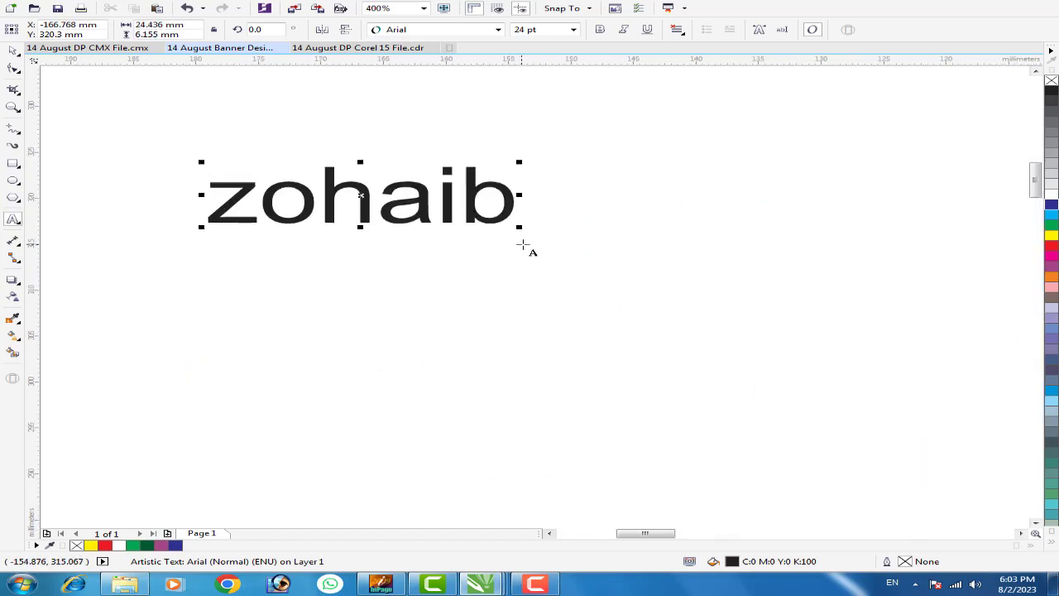
Enlarge the sample name text to about 37 × 9 mm and shift it slightly, and delete it.
click(14, 49)
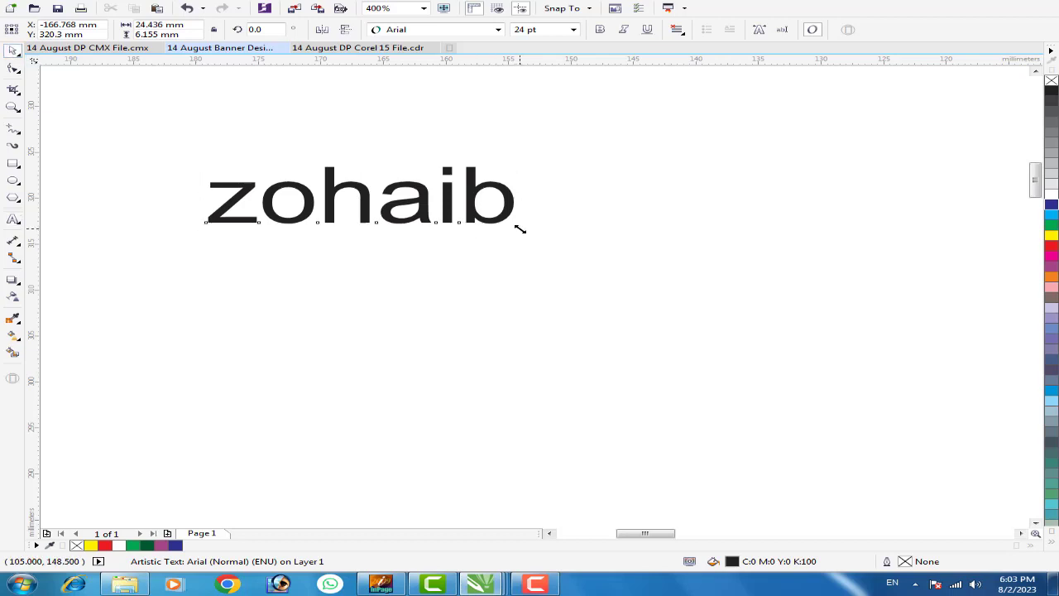
drag(520, 229, 599, 269)
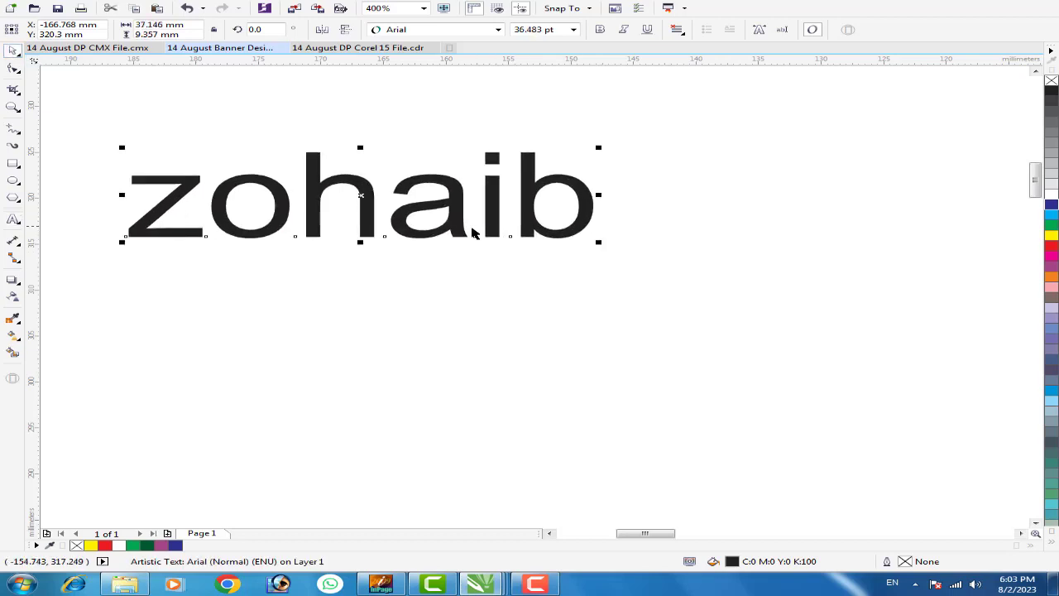
drag(456, 220, 483, 210)
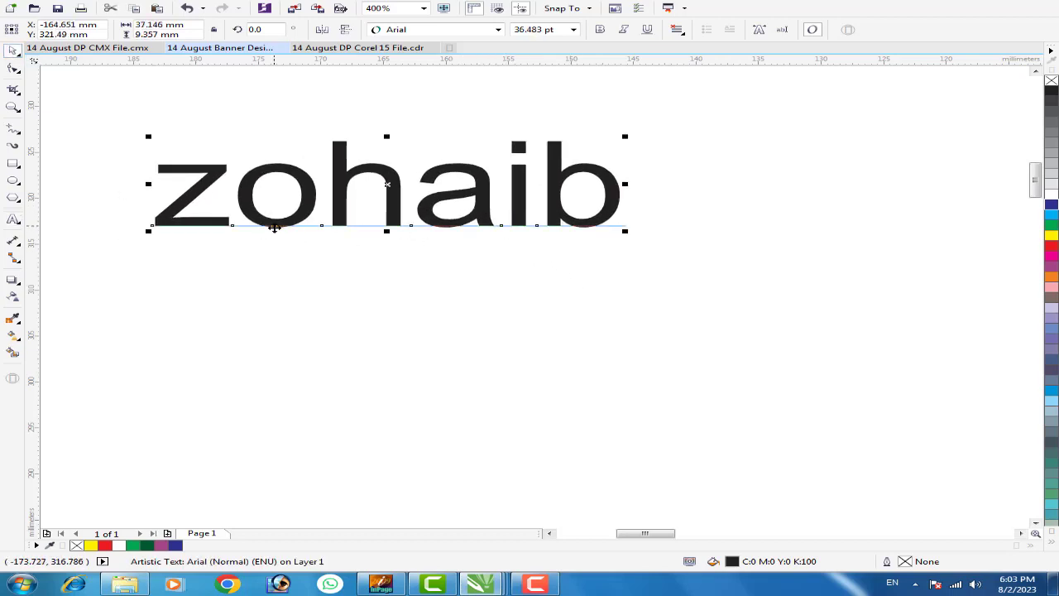
scroll(282, 240, down, 3)
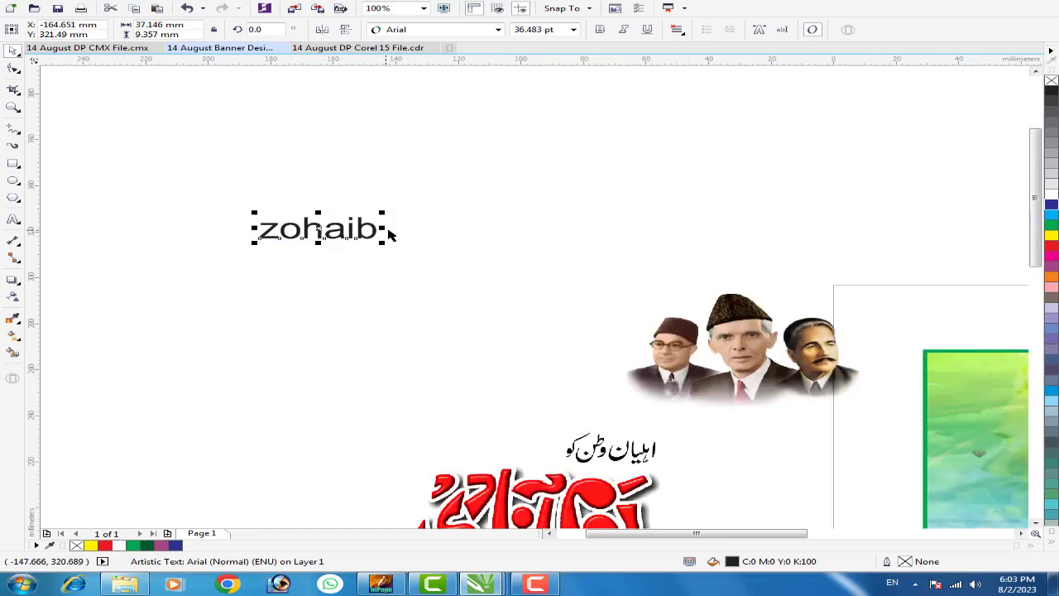
key(Delete)
scroll(367, 253, down, 3)
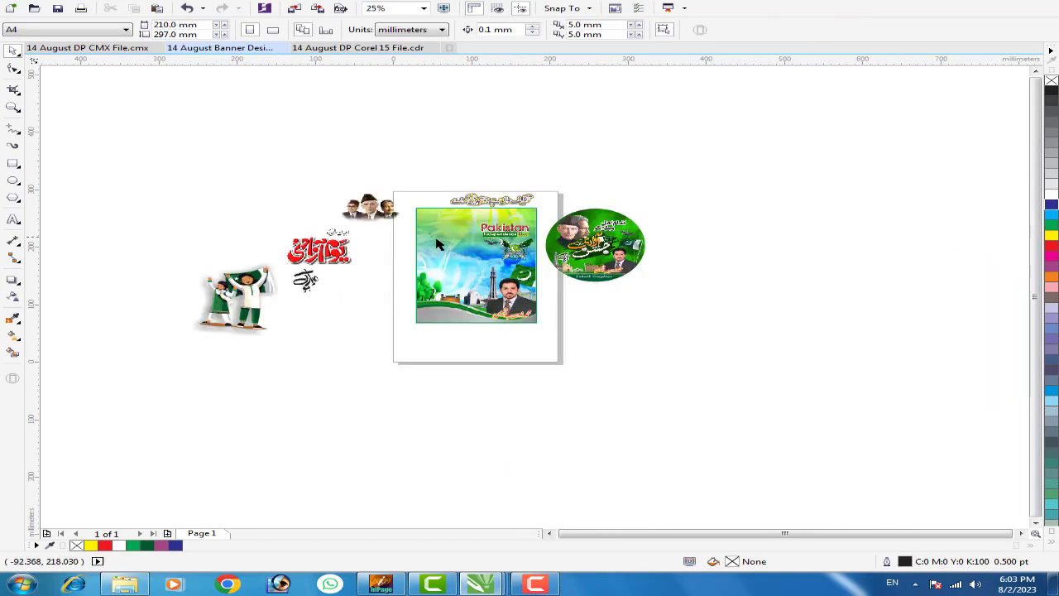
Move the "Pakistan Independence Day" bitmap off the banner to the blank area above the round display picture.
scroll(511, 246, up, 1)
scroll(565, 233, up, 2)
click(562, 231)
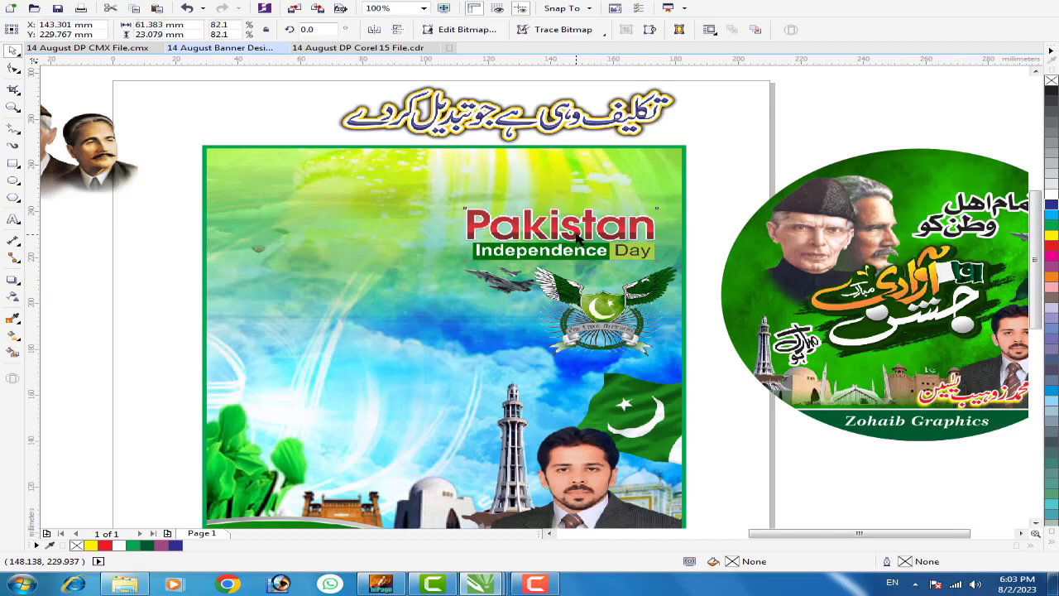
drag(589, 238, 873, 100)
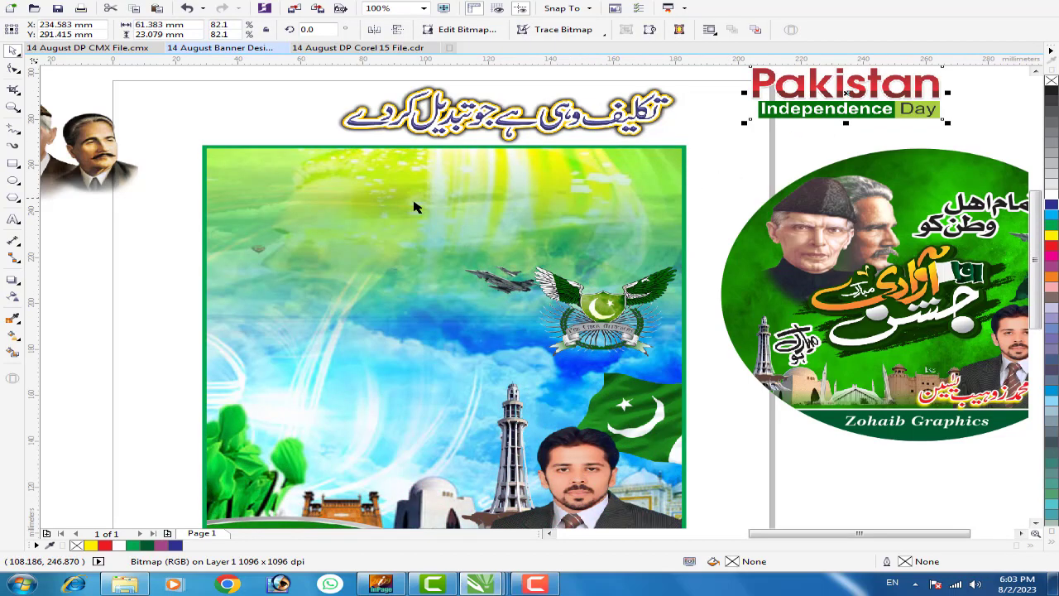
scroll(416, 207, down, 2)
Open the banner's PowerClip contents for editing at the suited man's portrait.
scroll(513, 256, up, 2)
drag(513, 256, 531, 254)
click(515, 455)
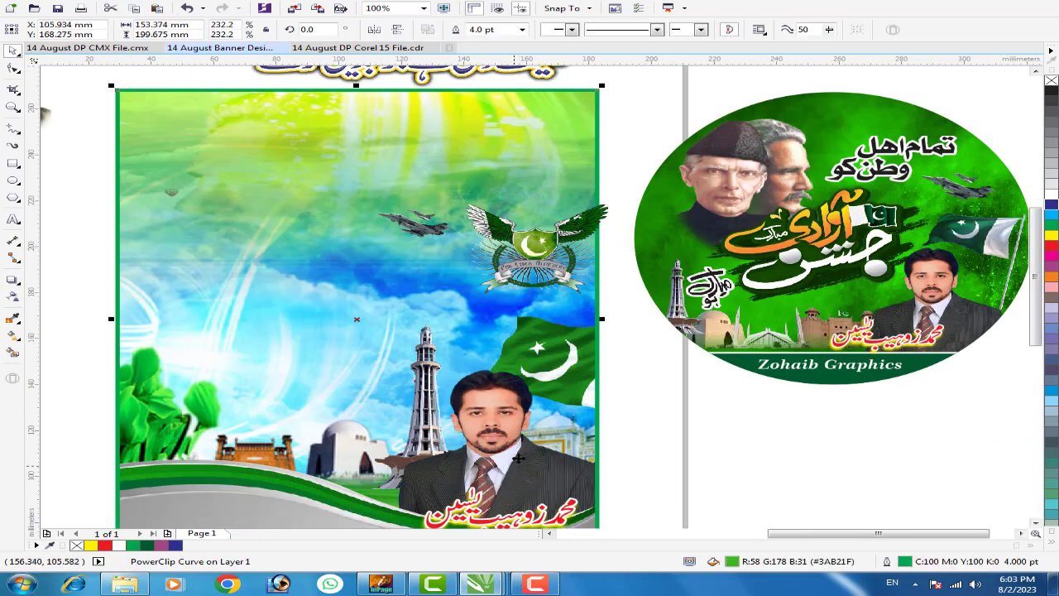
scroll(503, 253, down, 1)
scroll(482, 361, up, 2)
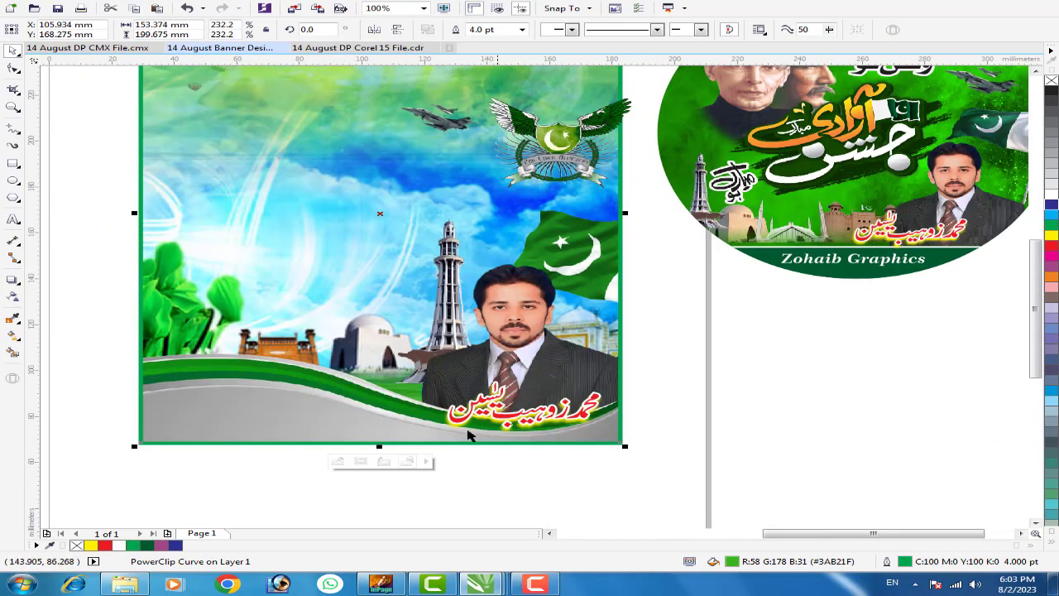
double_click(521, 321)
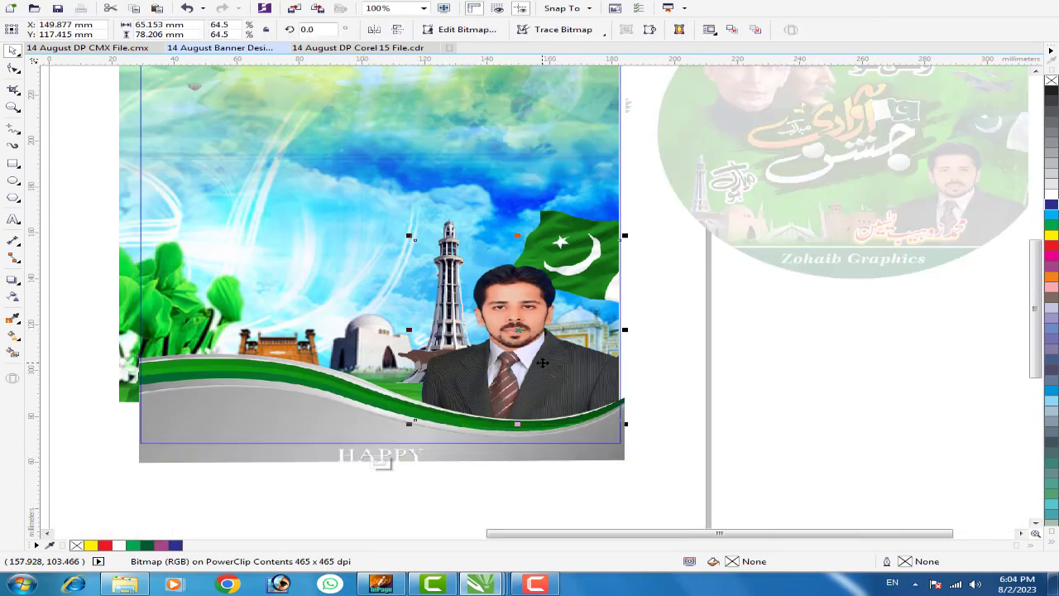
Try moving the suited man's portrait about 25 mm right and 6 mm down, undo the move, and finish editing the PowerClip.
drag(577, 362, 655, 374)
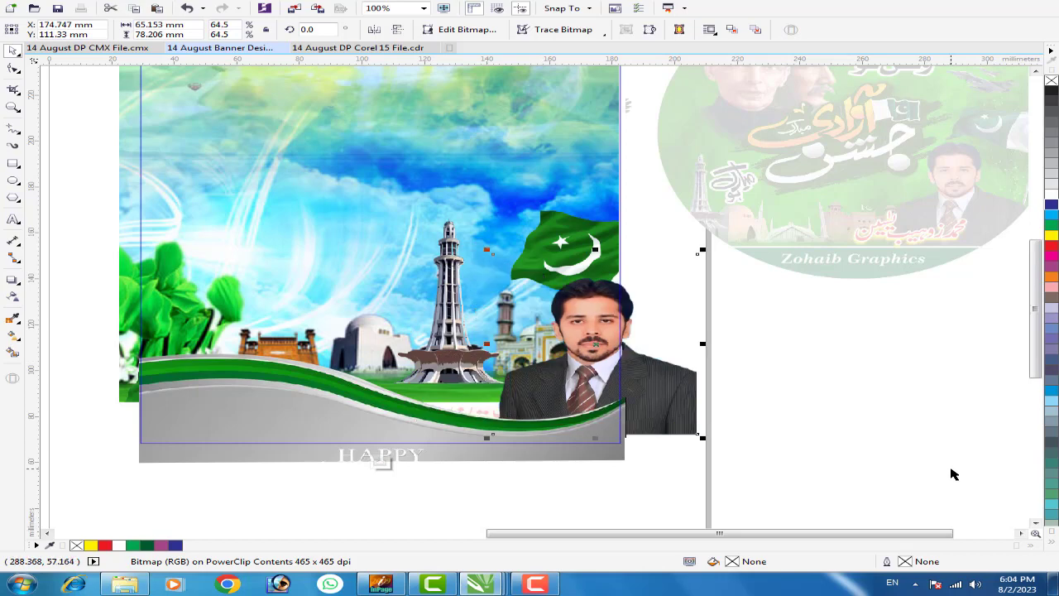
key(ctrl+z)
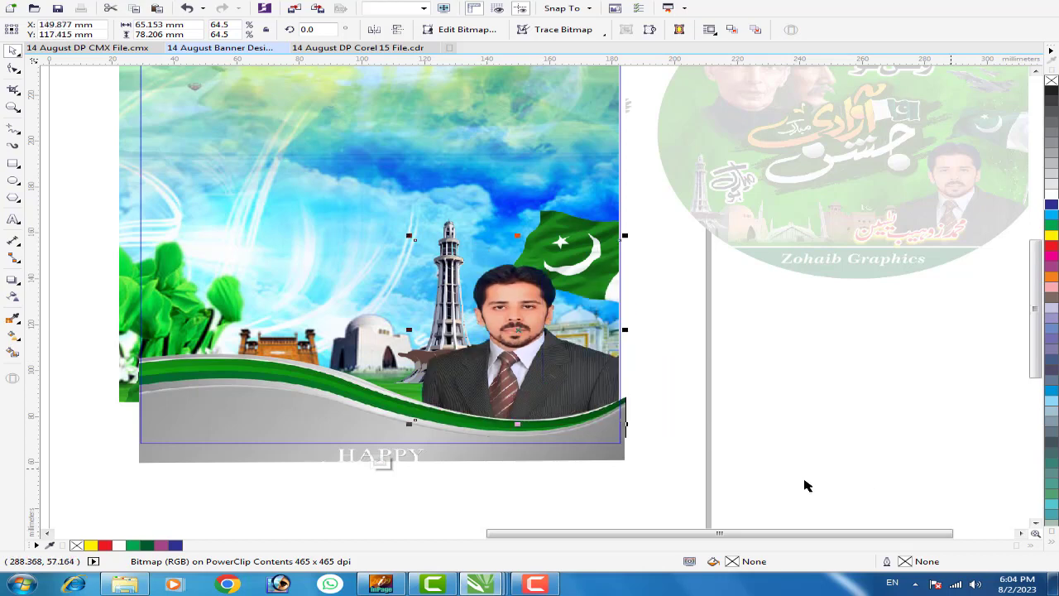
click(375, 463)
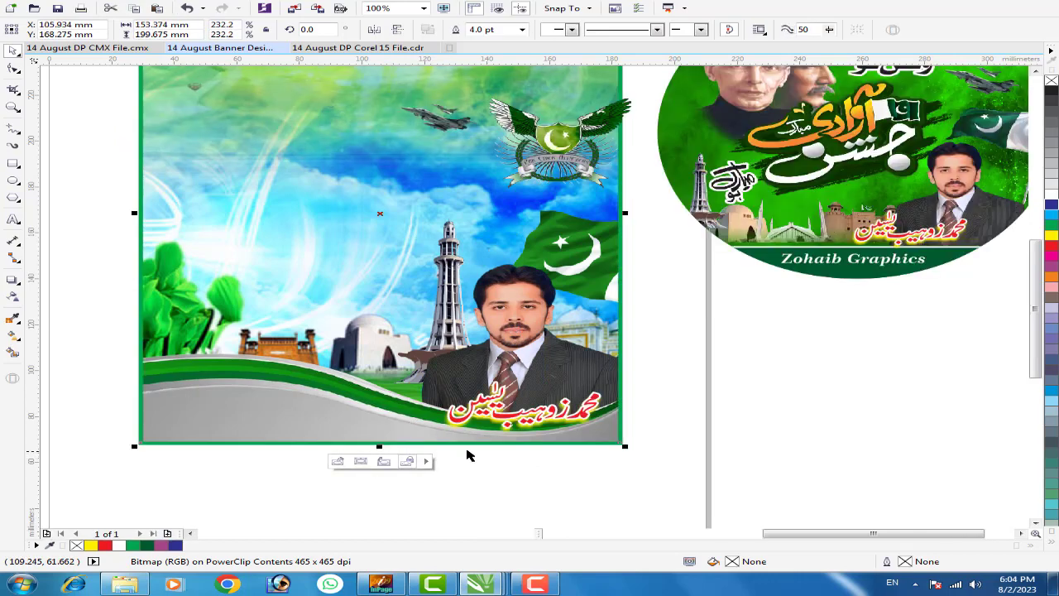
Undo the moves and resizes of the banner's elements until its titles, portraits and children illustration are back in place.
drag(511, 418, 492, 416)
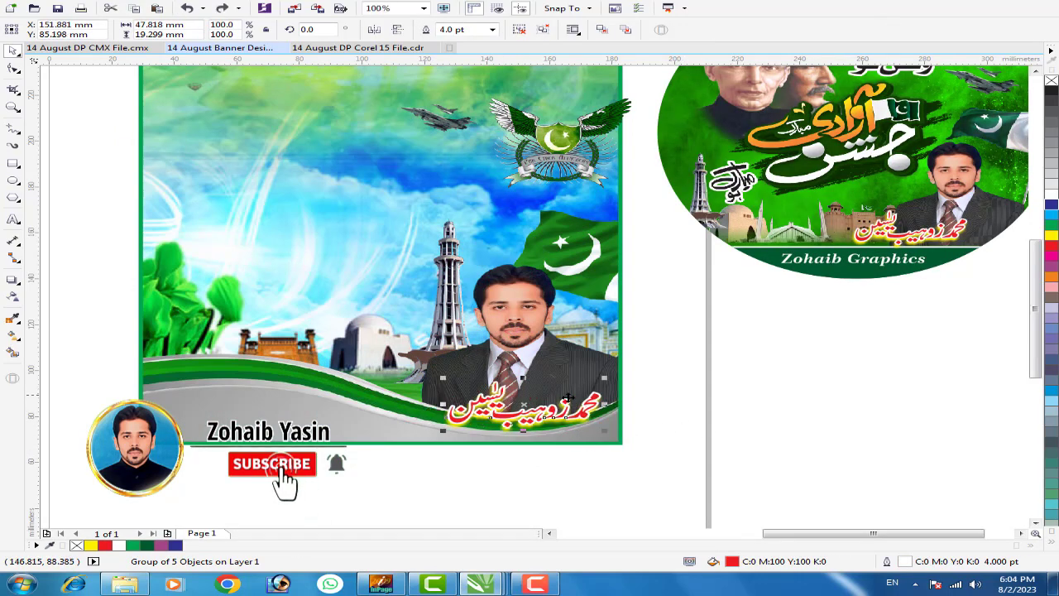
scroll(627, 411, down, 2)
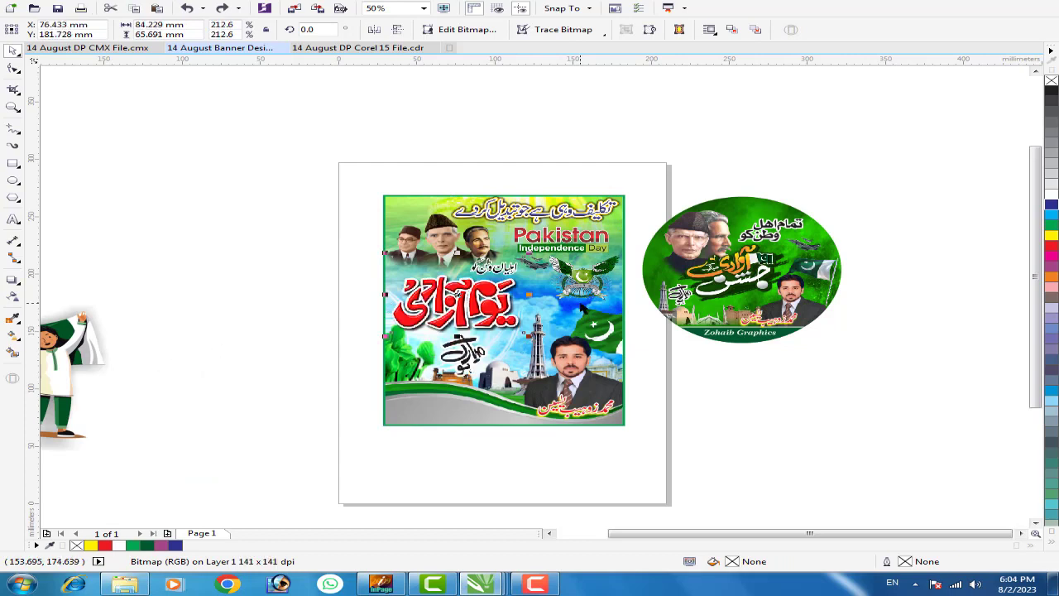
key(ctrl+shift+z)
key(ctrl+shift+z)
key(ctrl+shift+z)
key(ctrl+shift+z)
key(ctrl+shift+z)
key(ctrl+shift+z)
key(ctrl+shift+z)
key(ctrl+shift+z)
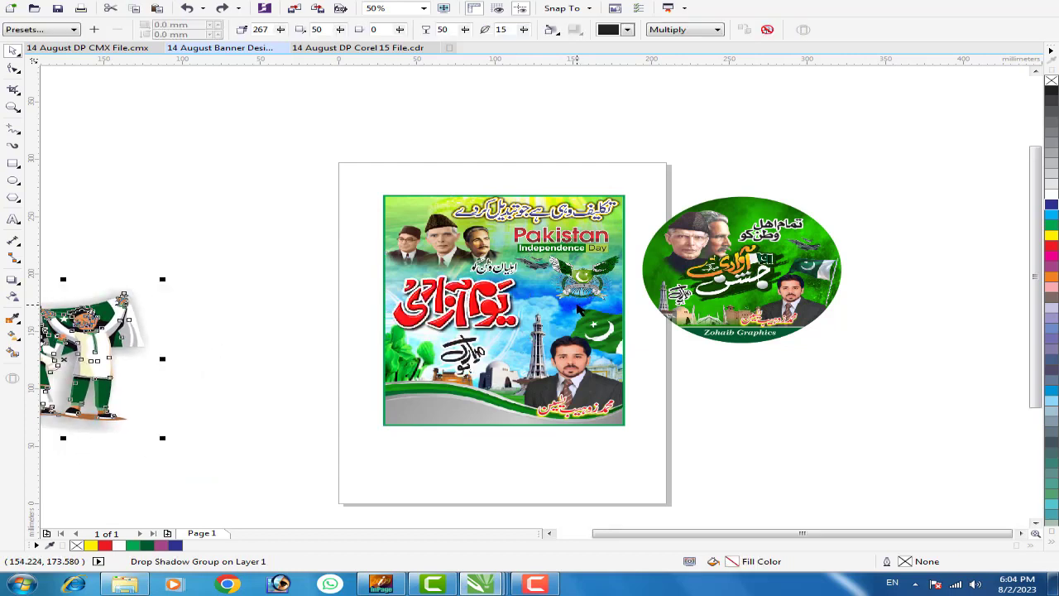
key(ctrl+shift+z)
key(ctrl+shift+z)
key(ctrl+shift+z)
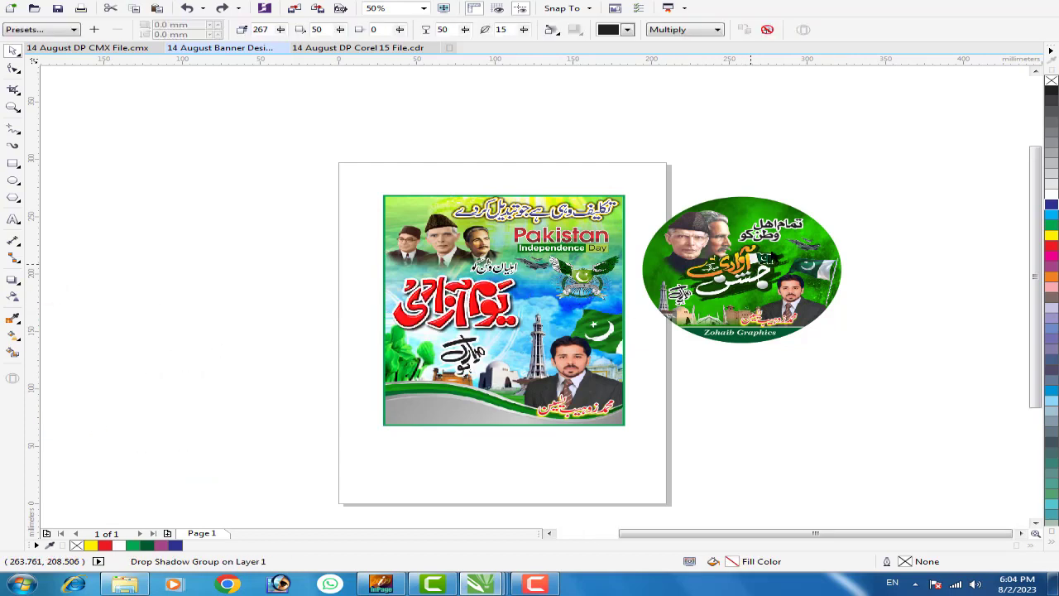
key(ctrl+shift+z)
Select the round display-picture group beside the page and examine its portraits, calligraphy and lettering up close.
drag(885, 173, 629, 386)
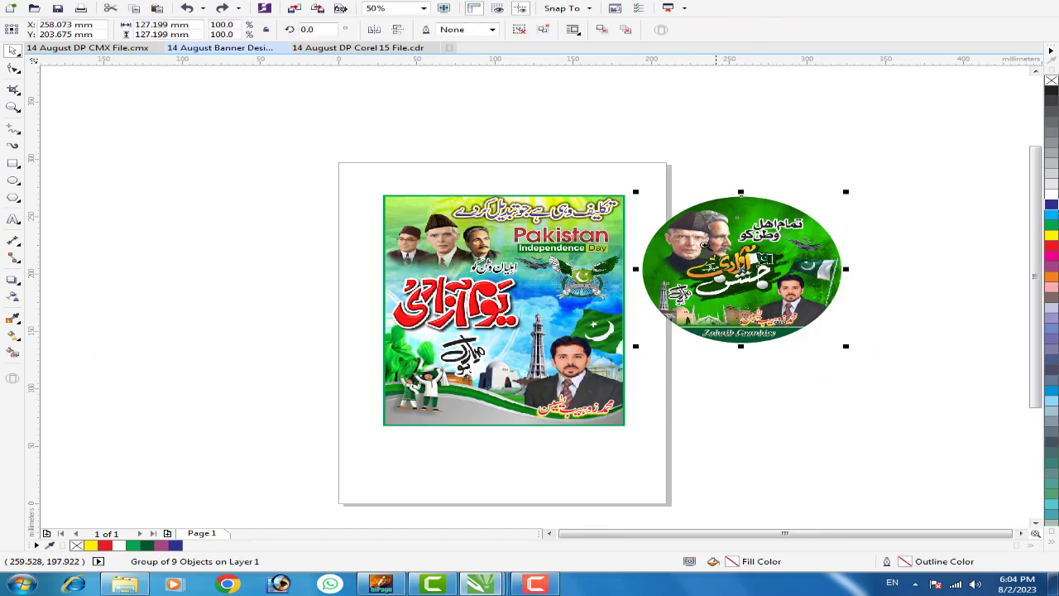
key(F2)
drag(653, 171, 938, 452)
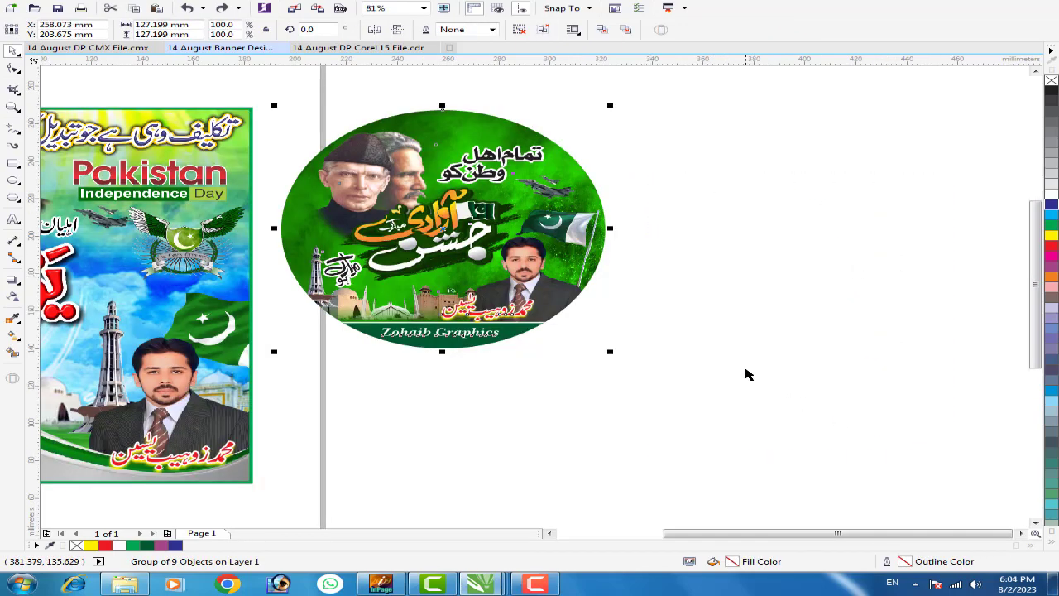
key(F2)
drag(311, 93, 583, 353)
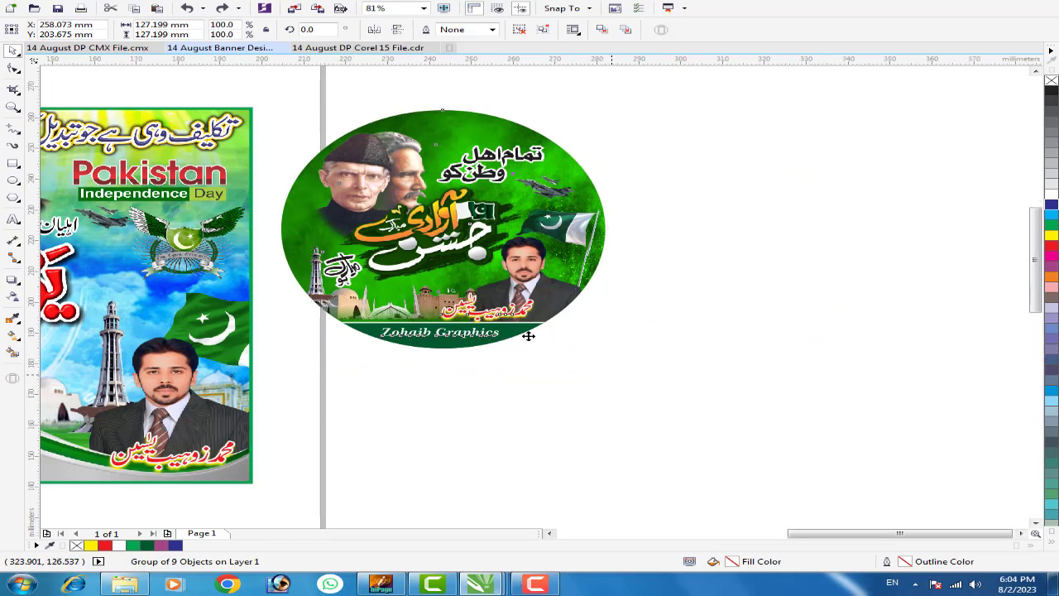
scroll(584, 353, up, 2)
click(870, 271)
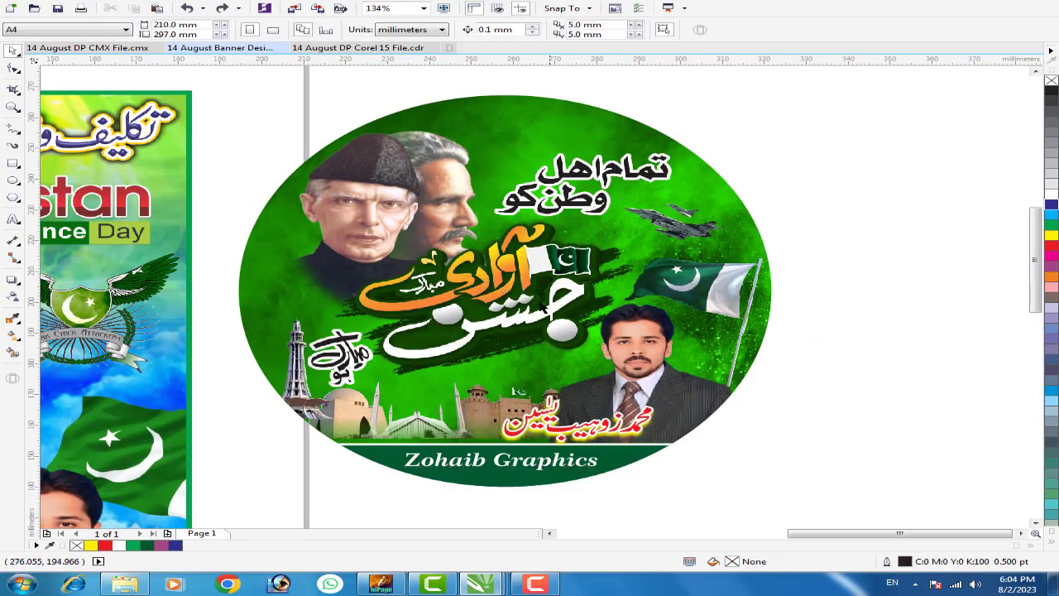
click(506, 259)
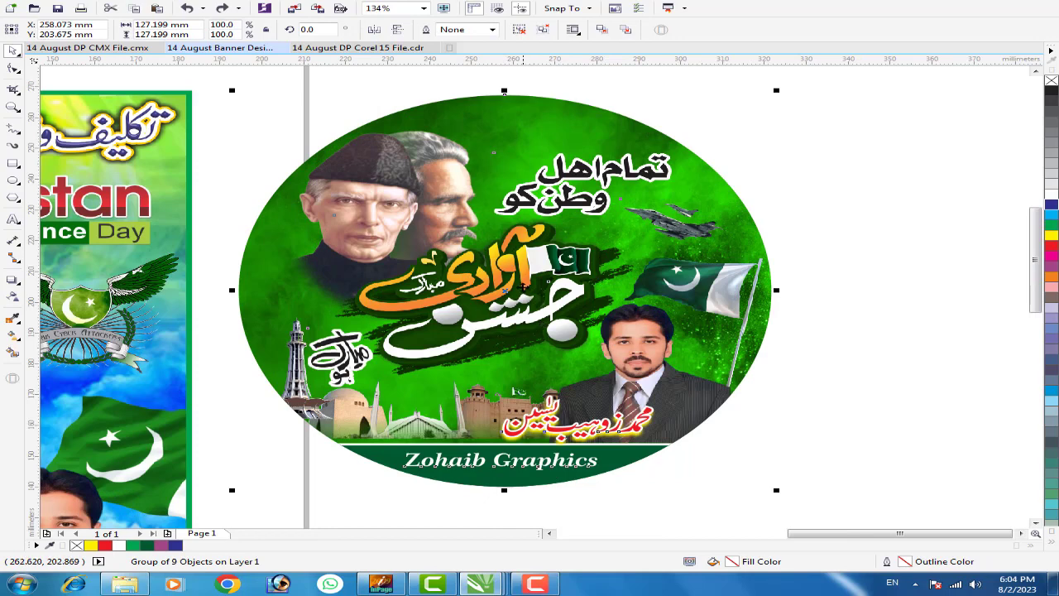
Move the round display-picture group about 6 mm to the right and ungroup its objects.
drag(523, 285, 549, 285)
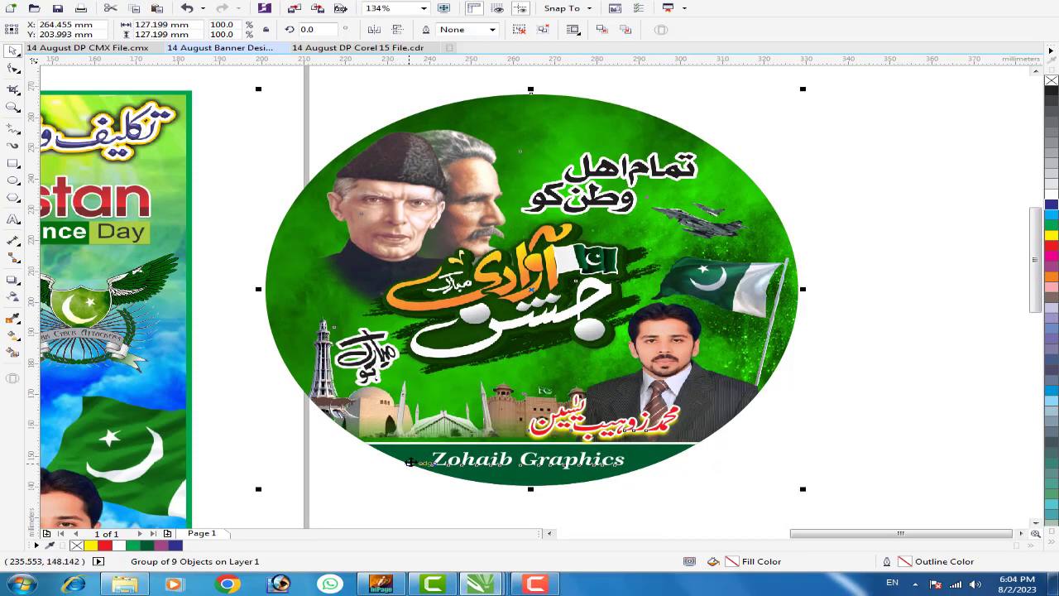
click(861, 219)
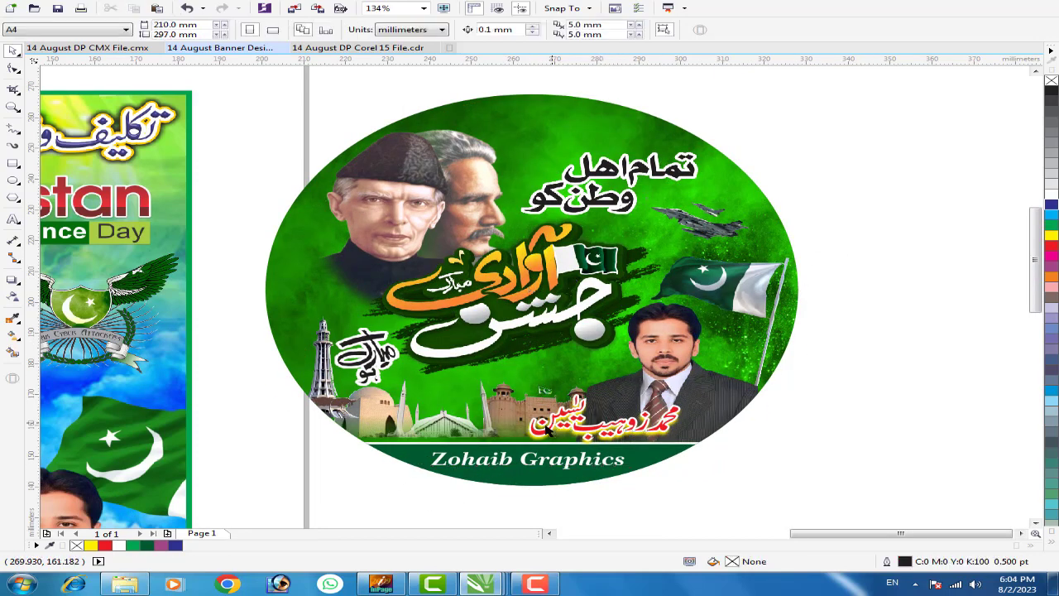
click(462, 306)
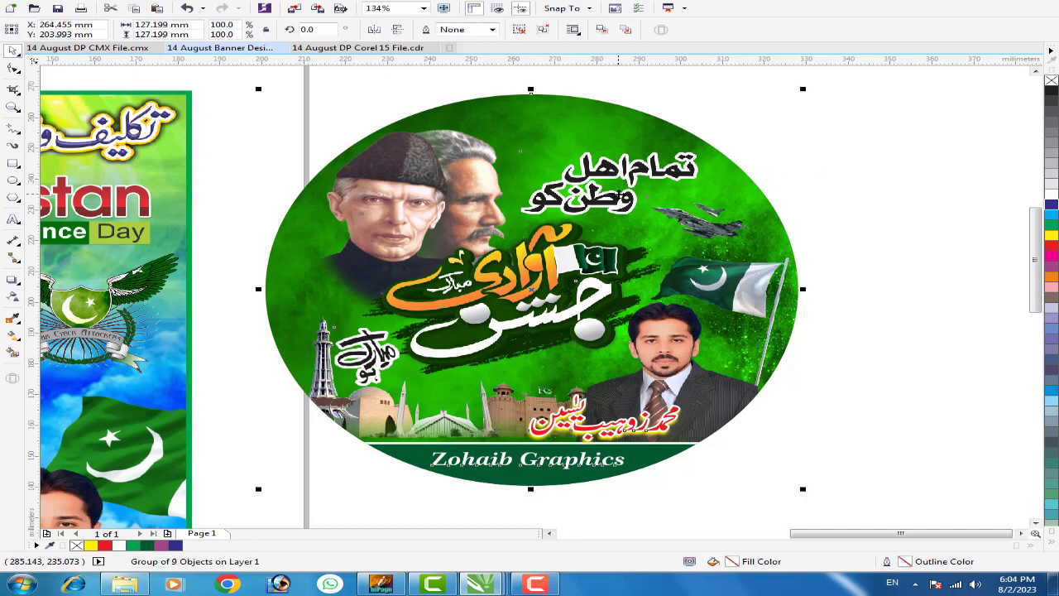
click(865, 173)
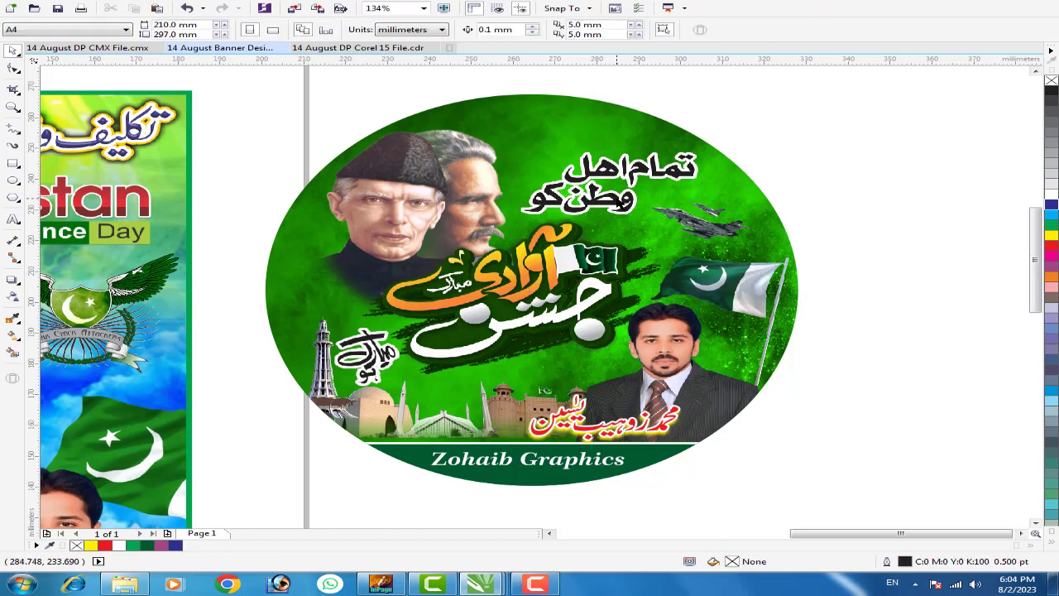
Move the black two-line Urdu text off the round design into the blank area beside it, and shift the central calligraphy about 4 mm up.
click(618, 201)
drag(575, 199, 848, 127)
click(547, 307)
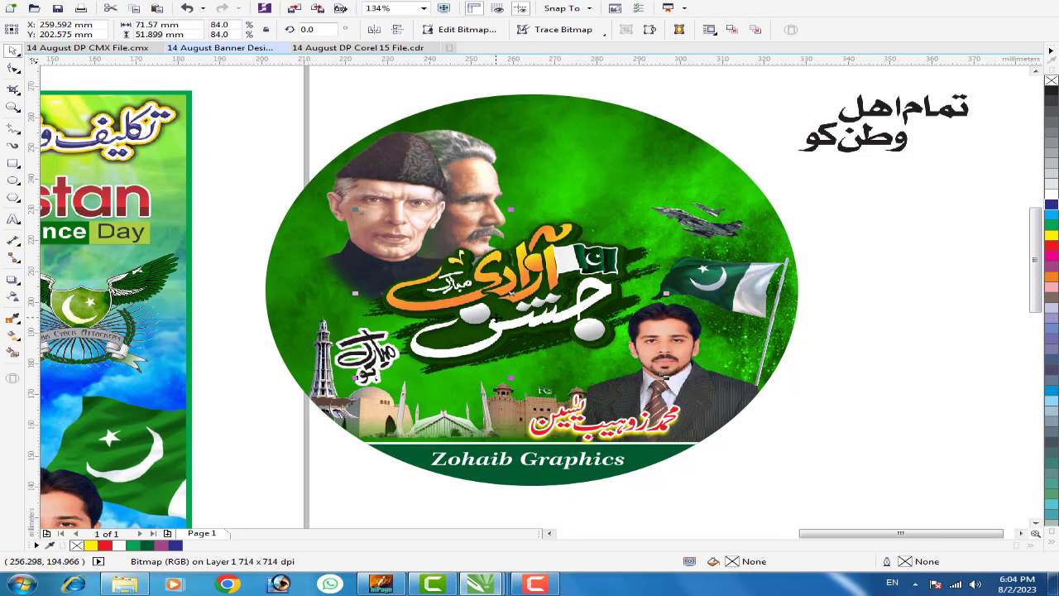
drag(510, 319, 511, 305)
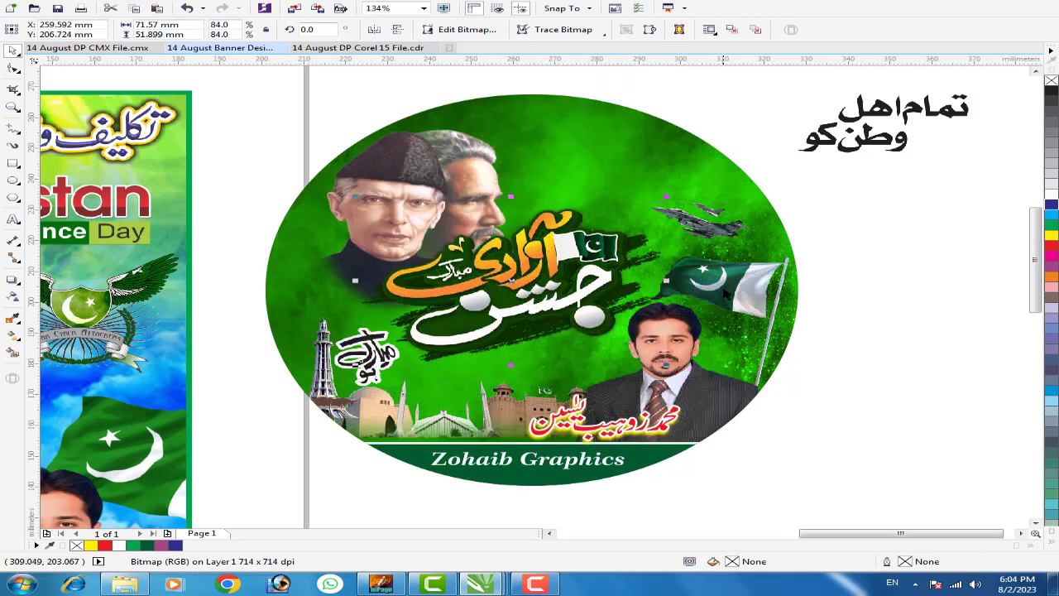
click(725, 291)
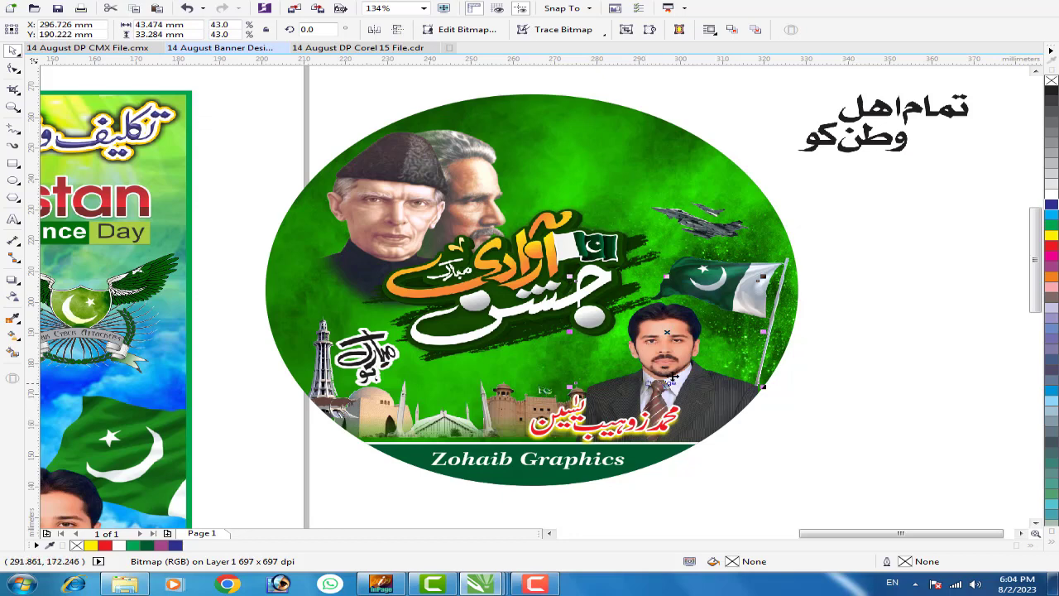
Add the artistic text "pakistan2023" in Arial 24 pt in the blank area above the round design.
click(13, 219)
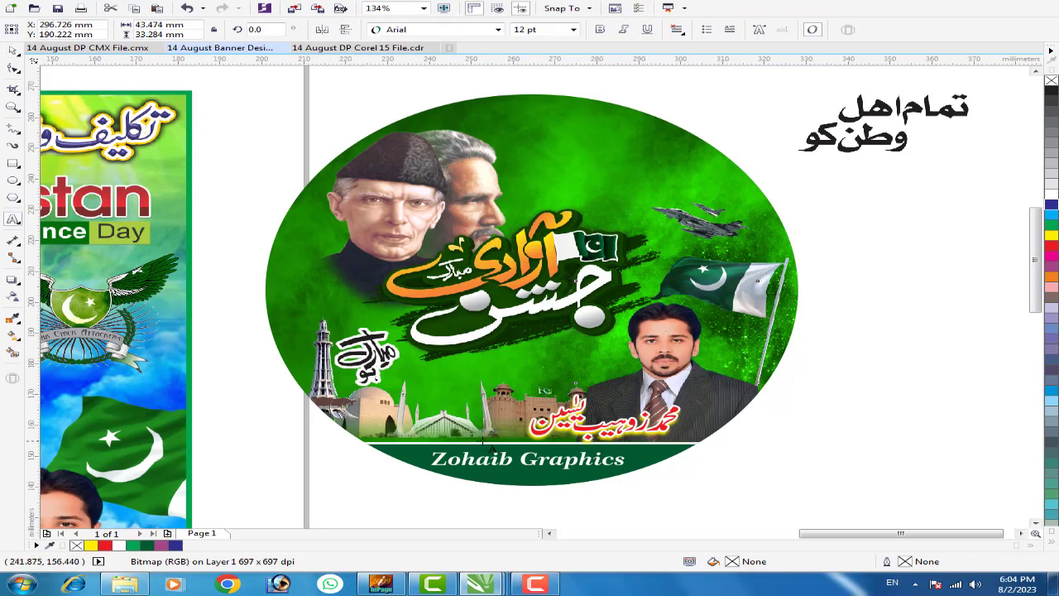
scroll(407, 420, down, 3)
click(426, 193)
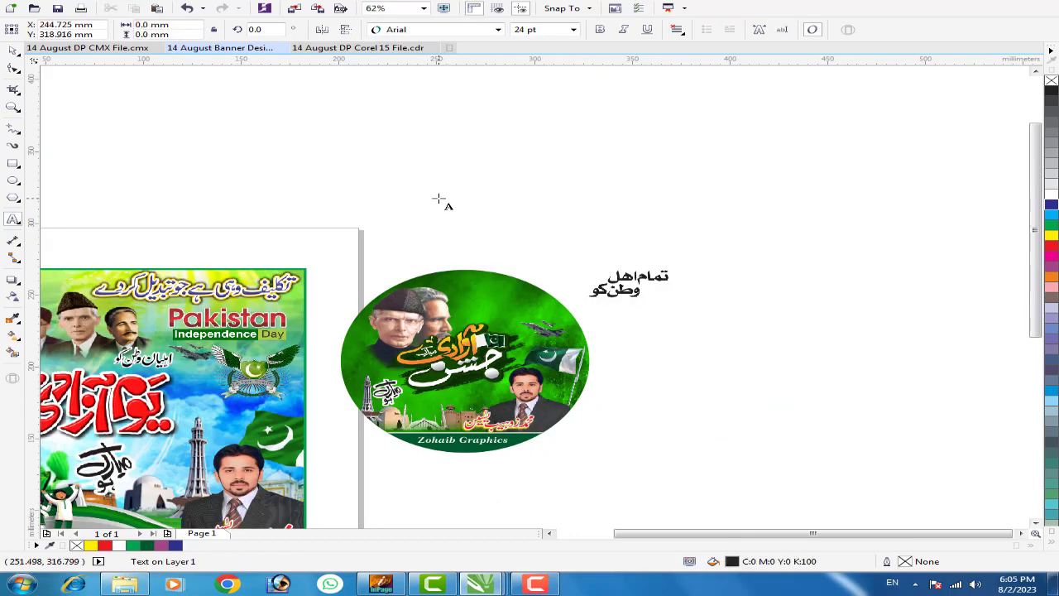
scroll(439, 200, up, 2)
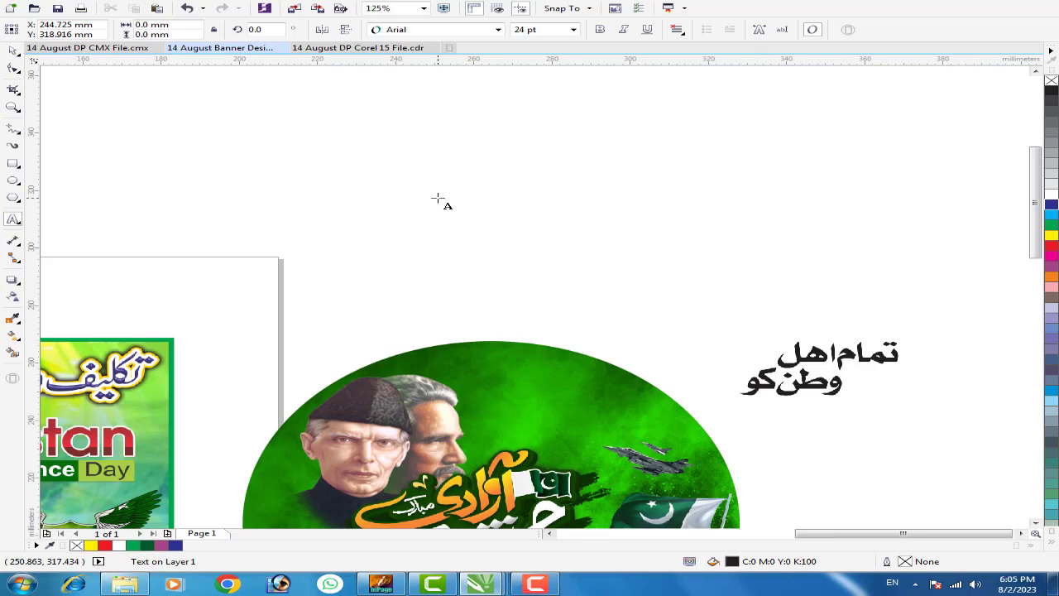
text(pa)
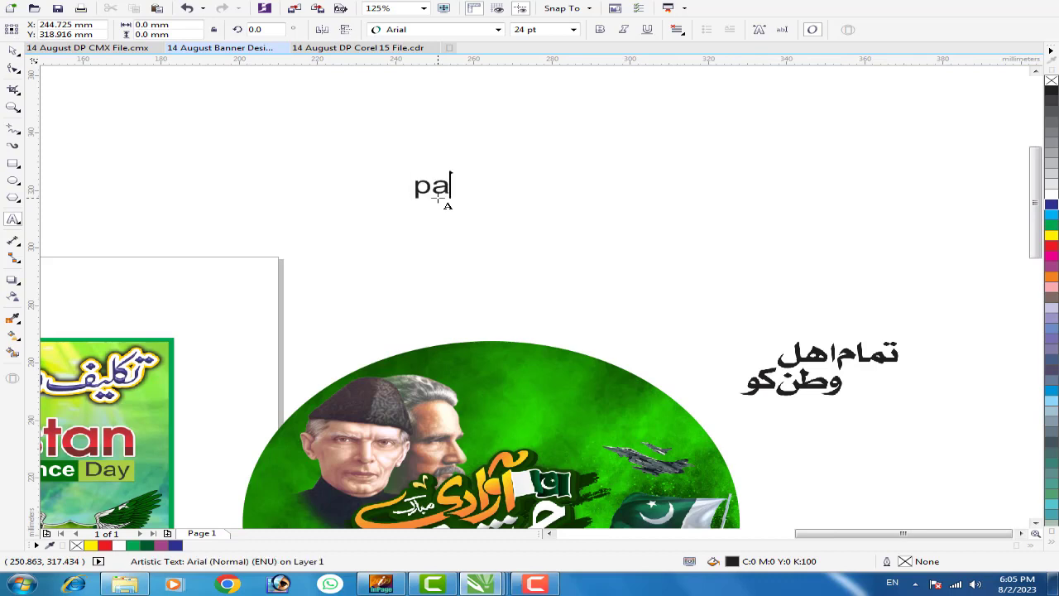
text(kistan)
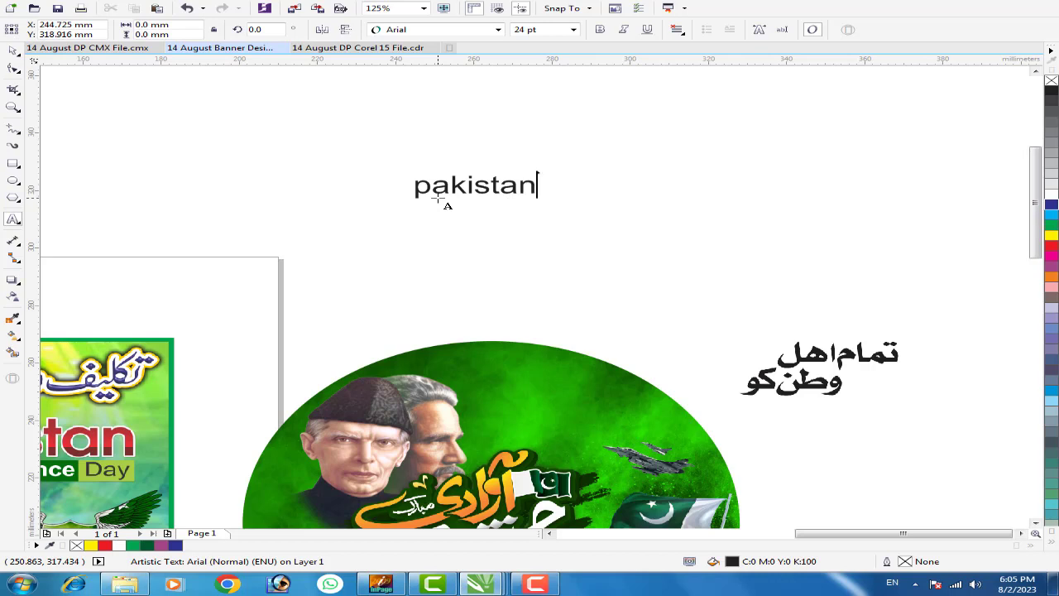
text(2023)
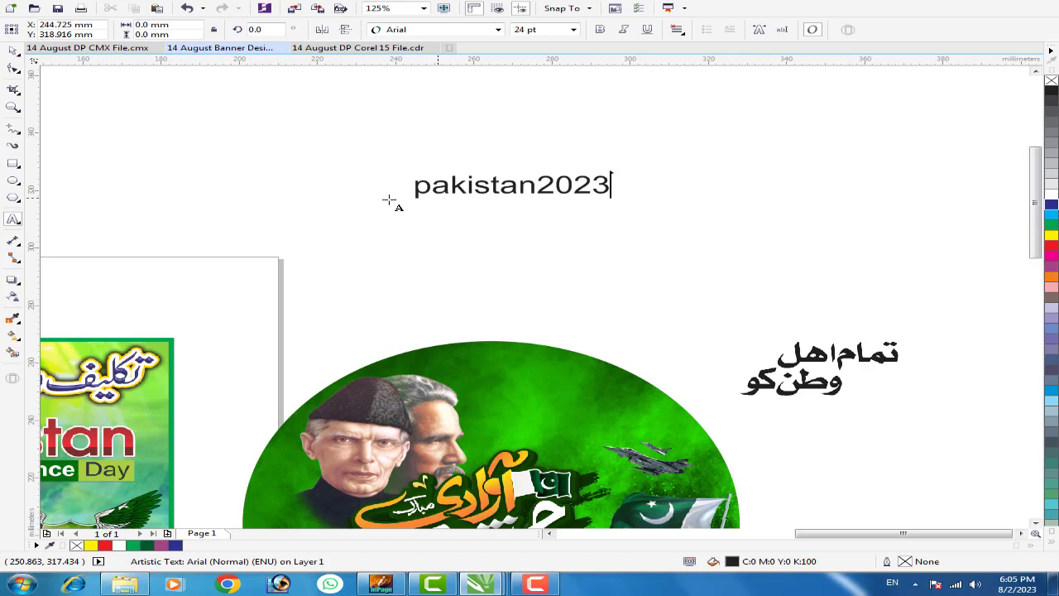
Enlarge the "pakistan2023" text to about 58 mm wide and delete it.
scroll(488, 189, up, 2)
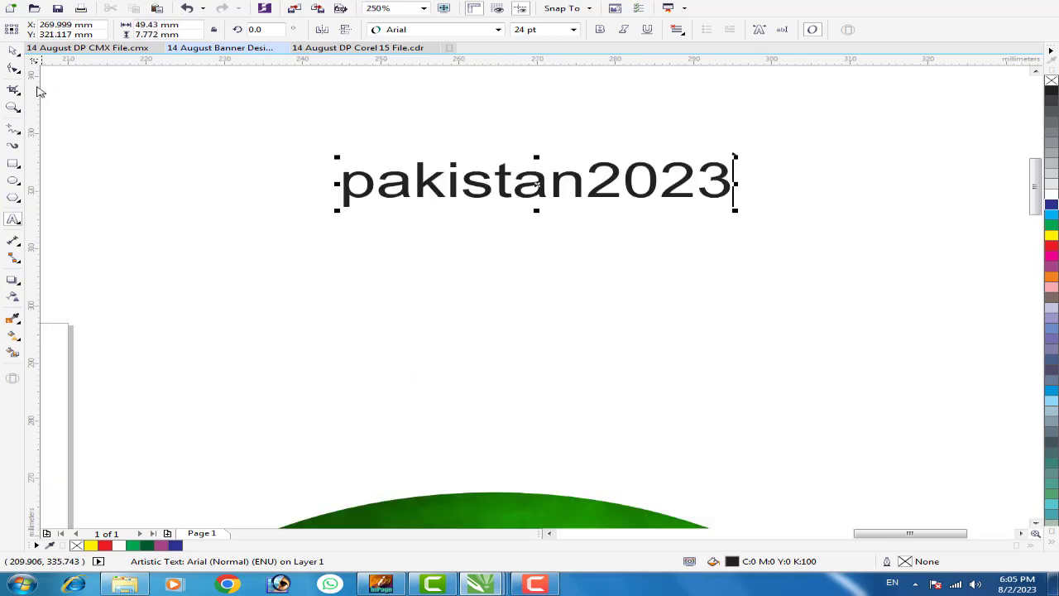
key(ctrl+space)
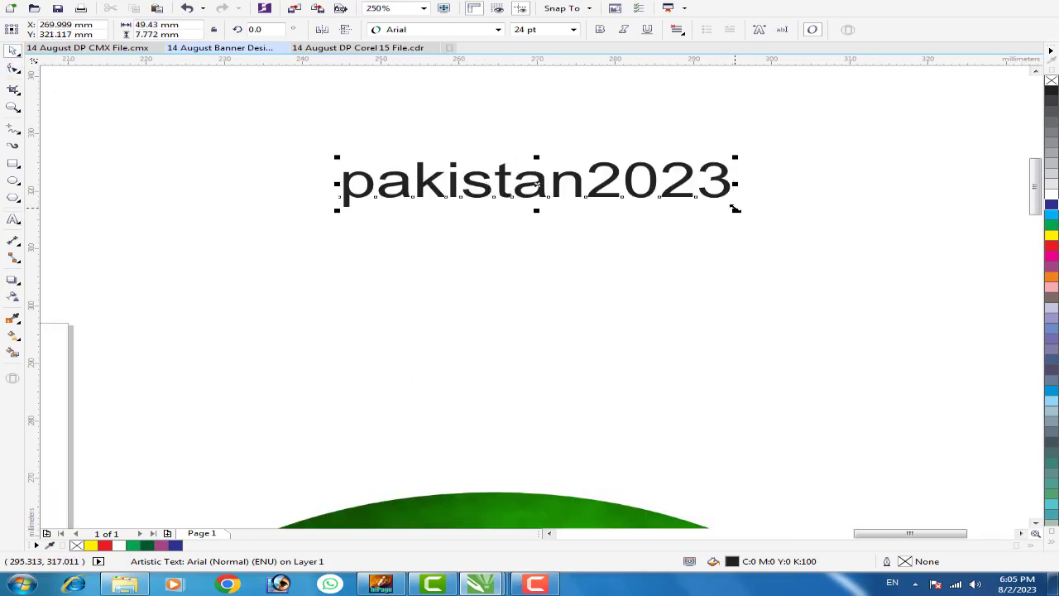
drag(734, 209, 792, 246)
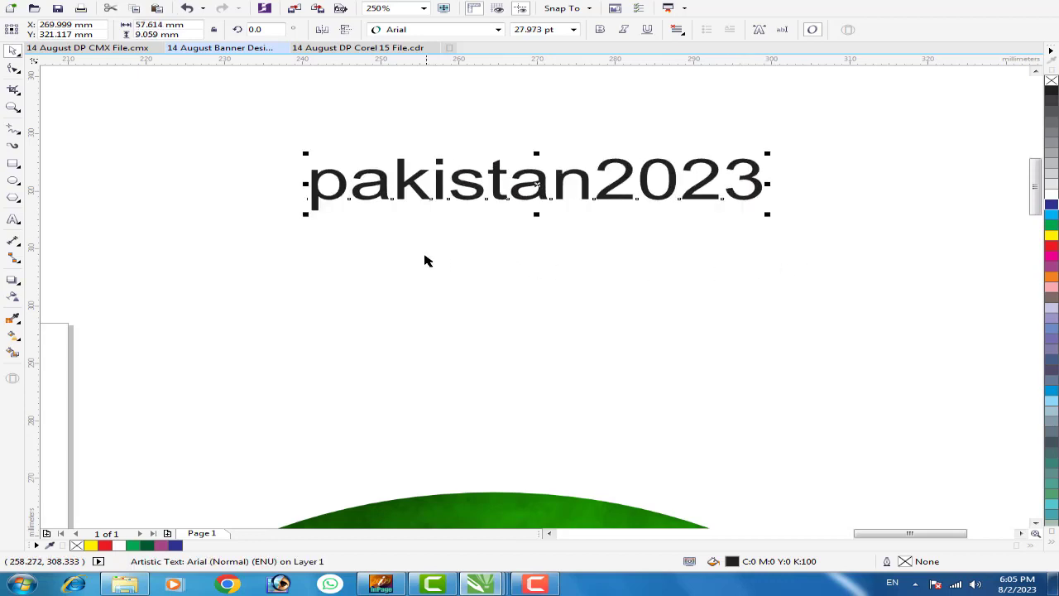
scroll(593, 284, down, 2)
drag(732, 181, 349, 283)
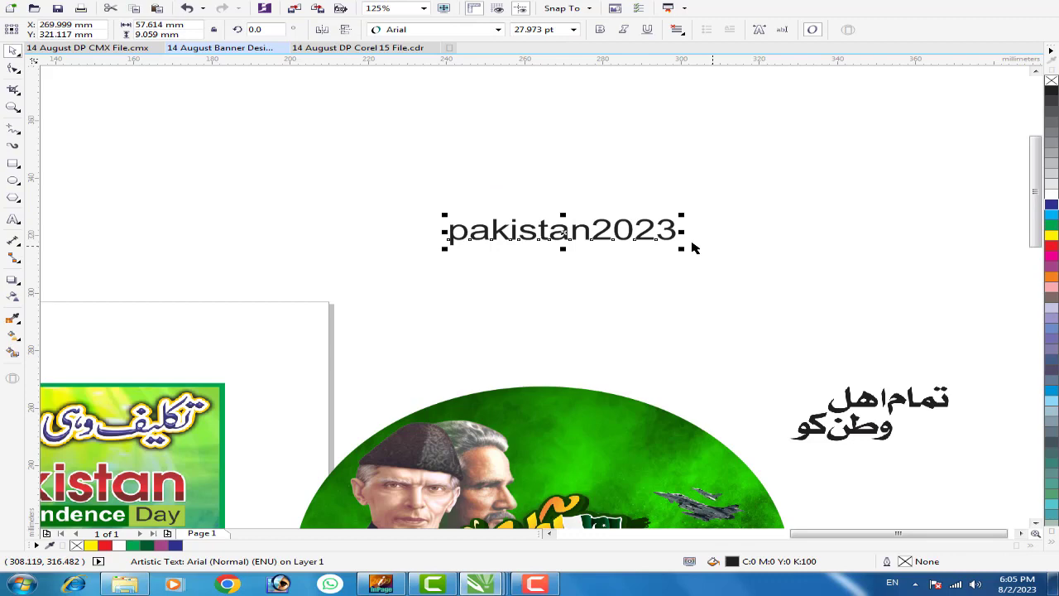
click(423, 190)
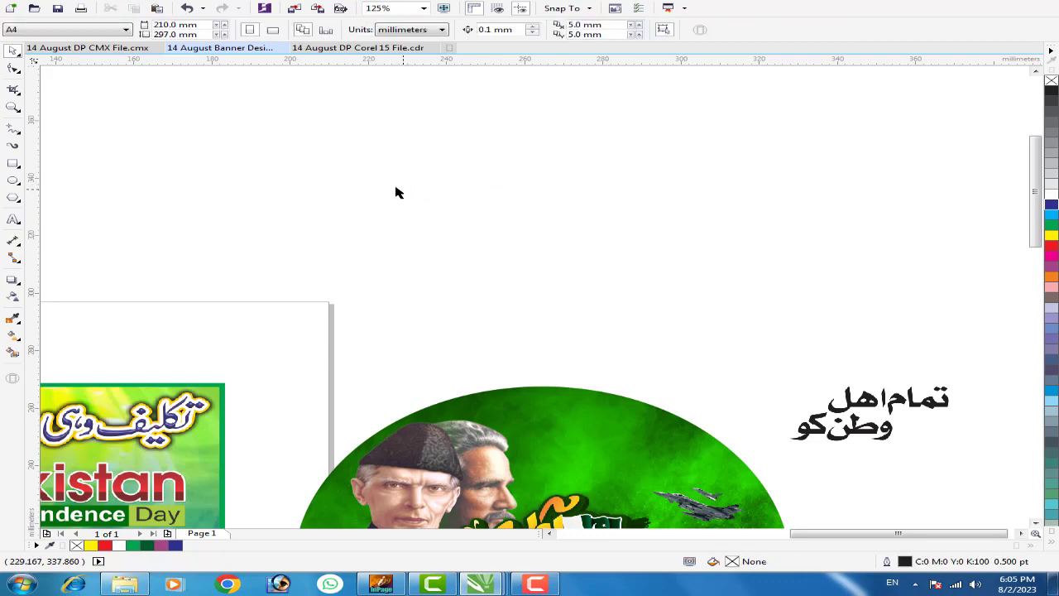
Move the black two-line Urdu text back onto the round design, above the central calligraphy and beside the two portraits.
scroll(396, 192, down, 2)
scroll(442, 415, up, 2)
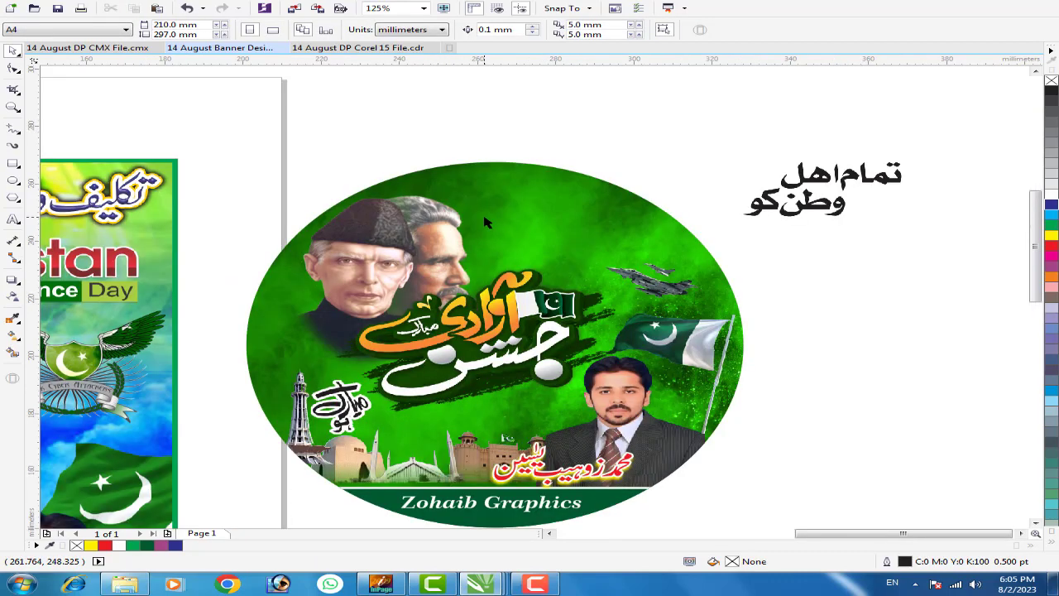
scroll(486, 224, down, 2)
scroll(488, 223, up, 2)
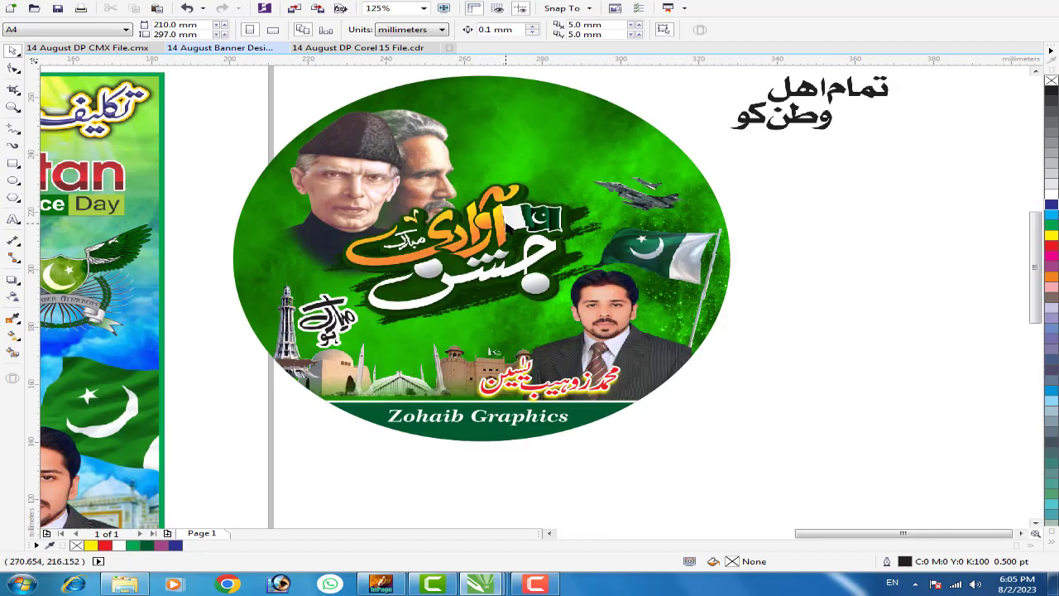
click(535, 252)
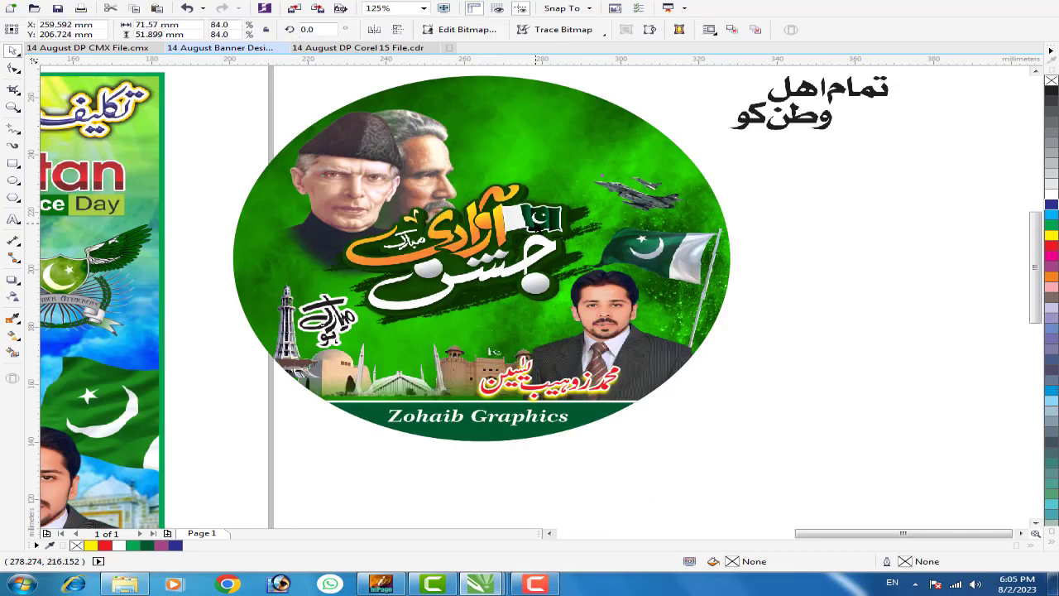
click(821, 293)
click(788, 120)
drag(794, 120, 541, 178)
Select and examine the round design's footer lettering, red Urdu name and suited man's portrait up close as separate objects.
click(464, 416)
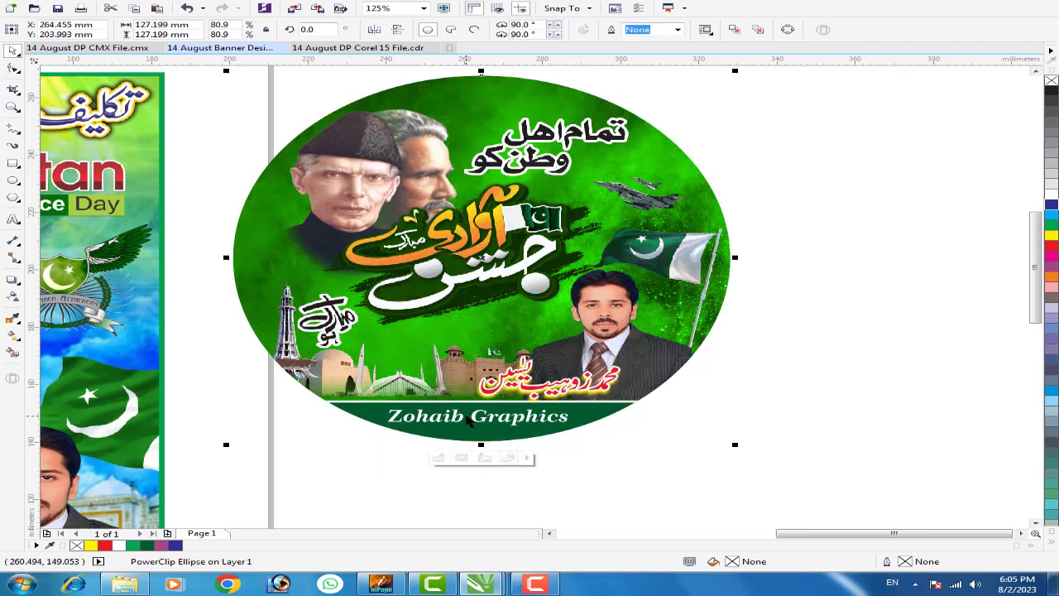
scroll(446, 414, up, 1)
click(386, 473)
click(434, 439)
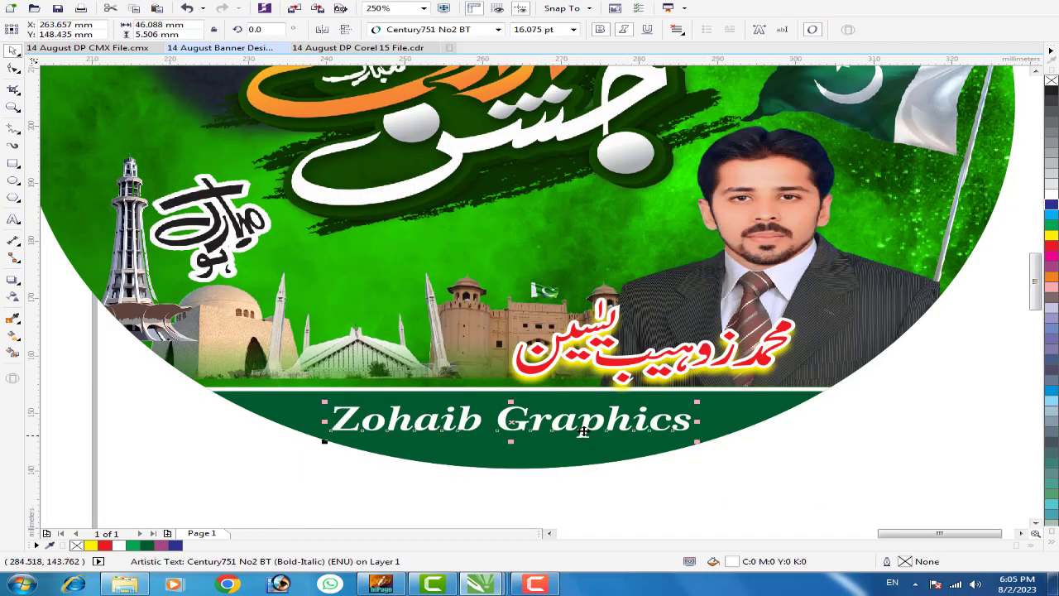
click(678, 364)
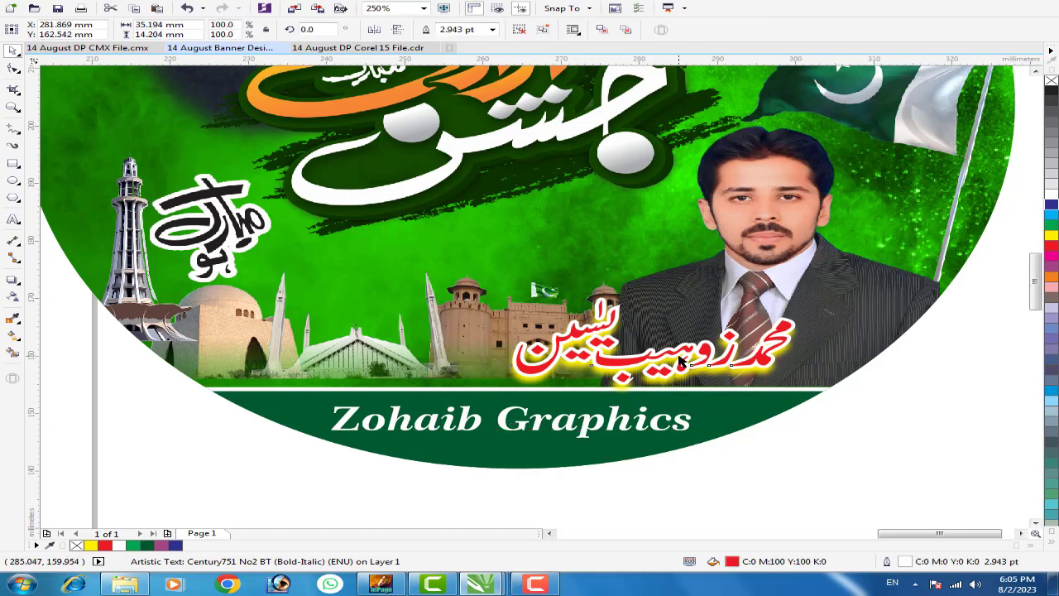
click(788, 259)
scroll(548, 326, down, 2)
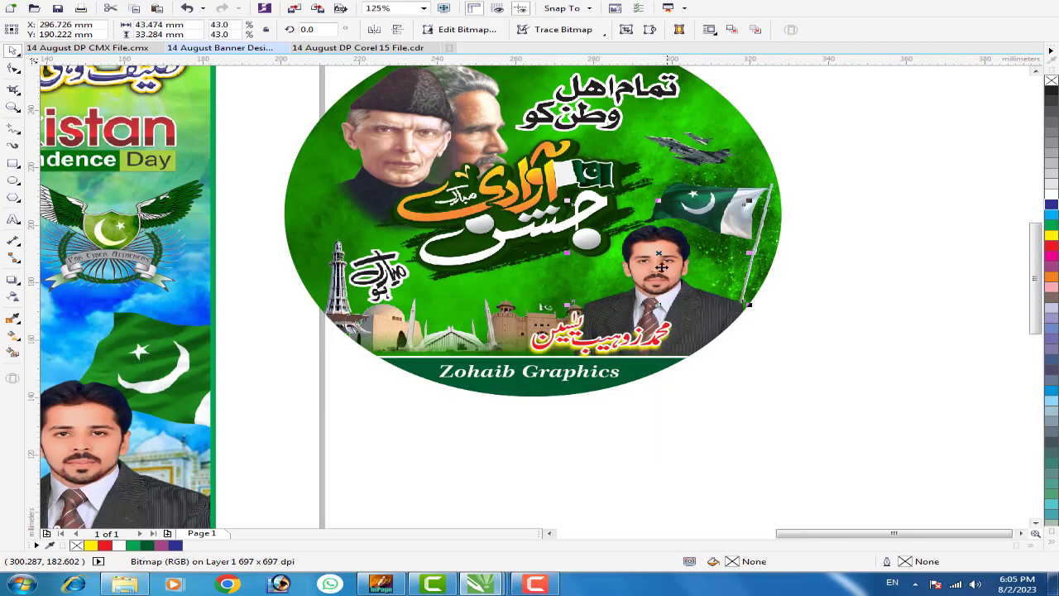
scroll(659, 263, up, 2)
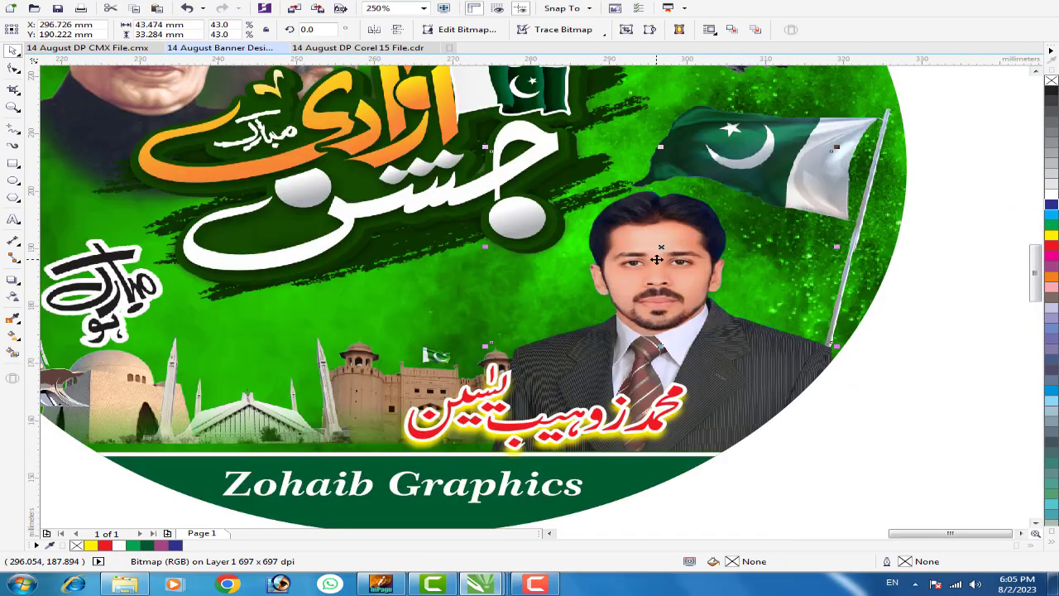
click(845, 467)
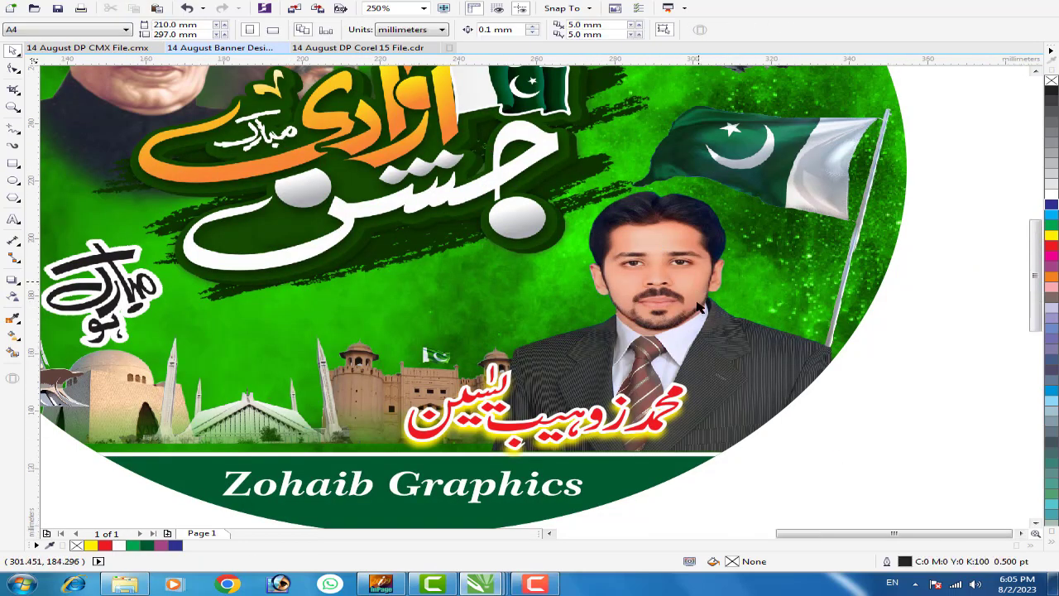
scroll(699, 306, down, 1)
scroll(584, 262, down, 1)
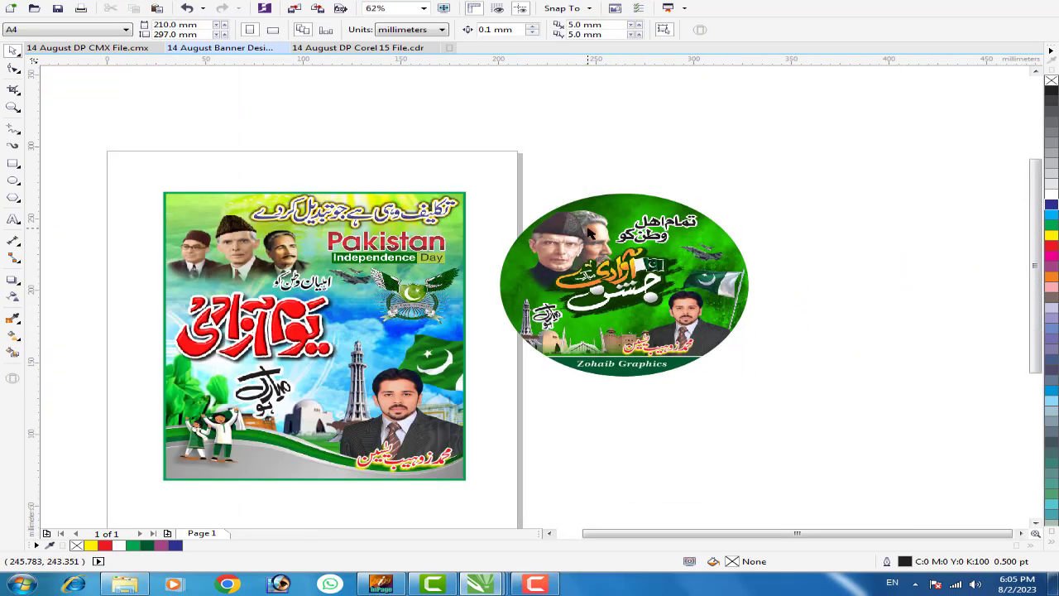
scroll(560, 392, up, 1)
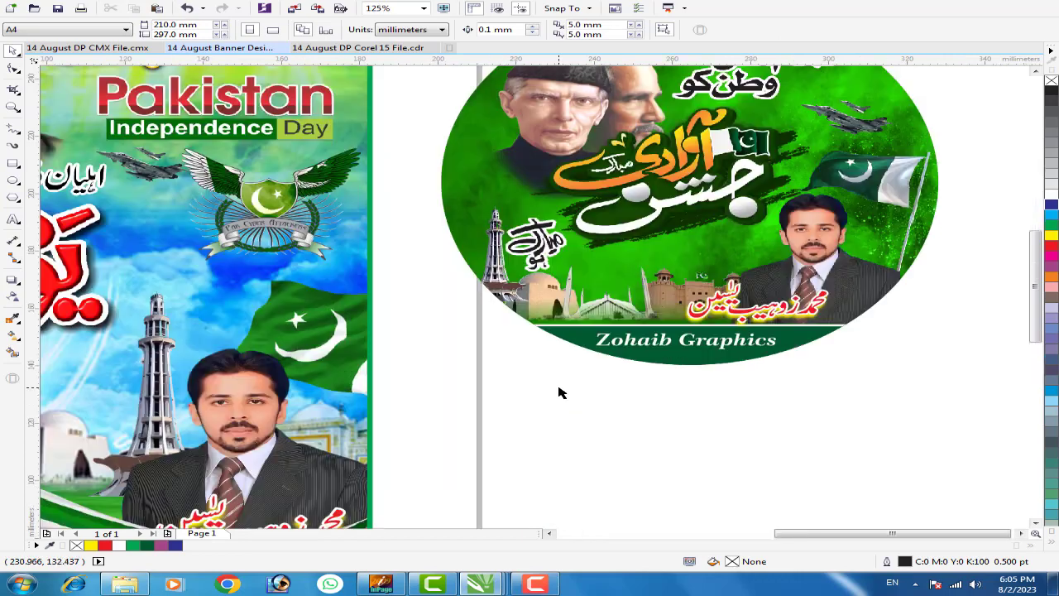
scroll(723, 379, down, 1)
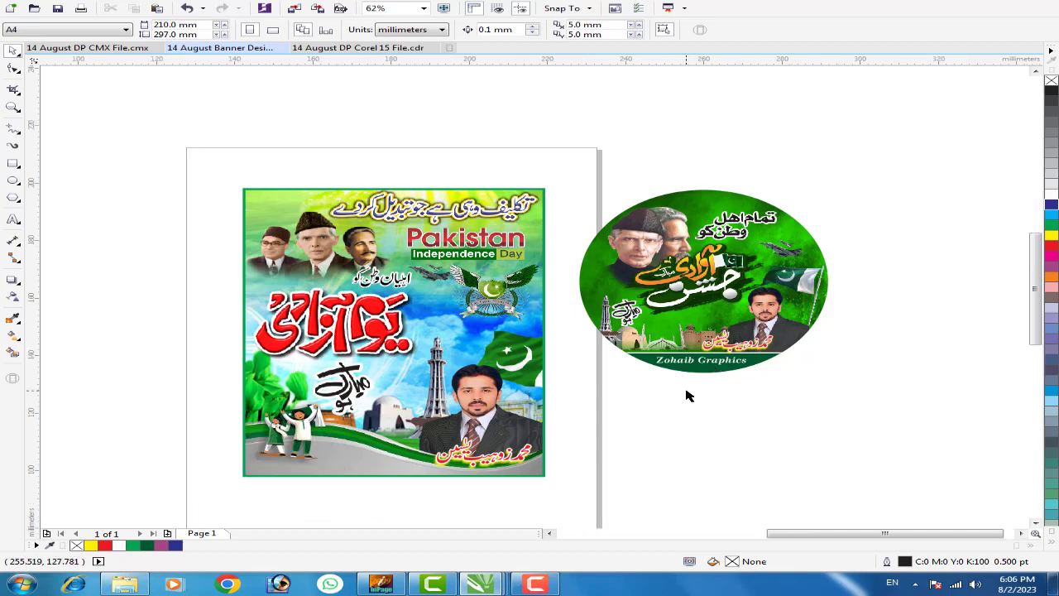
scroll(686, 397, up, 2)
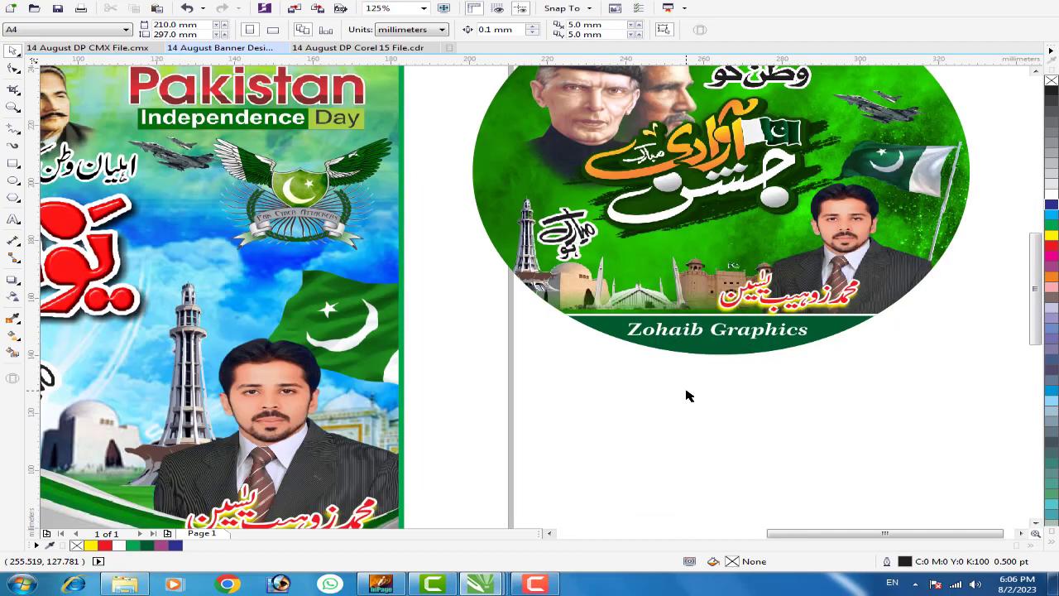